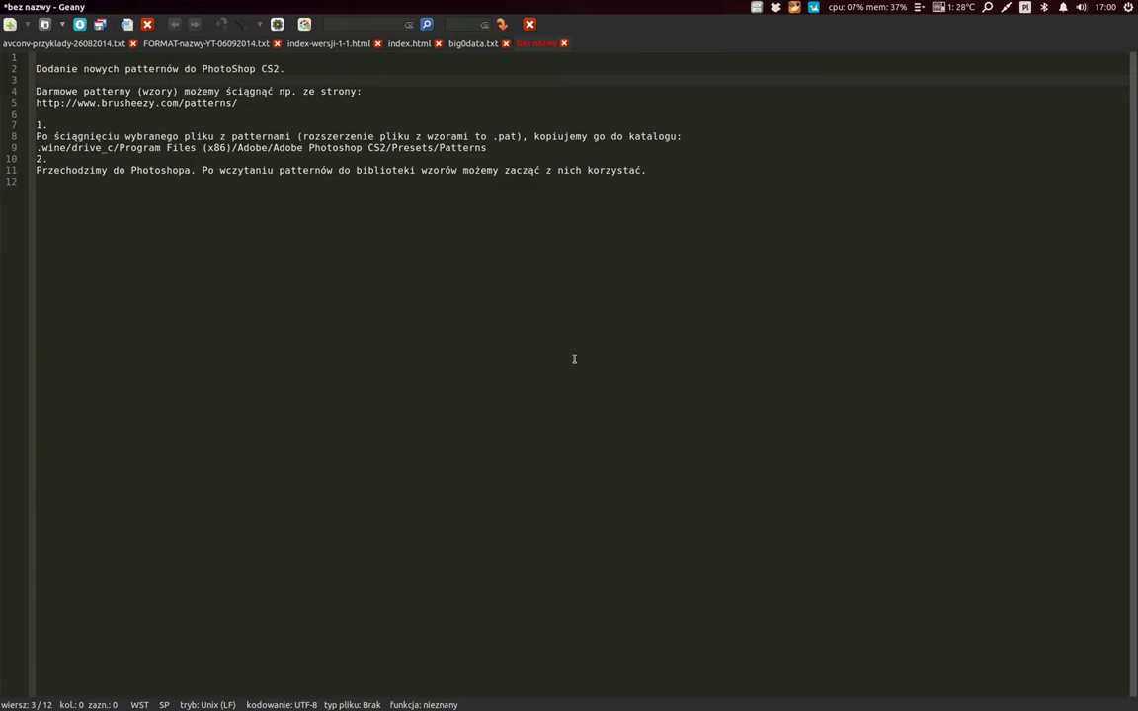
# Highlight the free-patterns sentence and the Brusheezy address in the Geany notes.
pyautogui.press('Up')
pyautogui.press('Down')
pyautogui.press('Down')
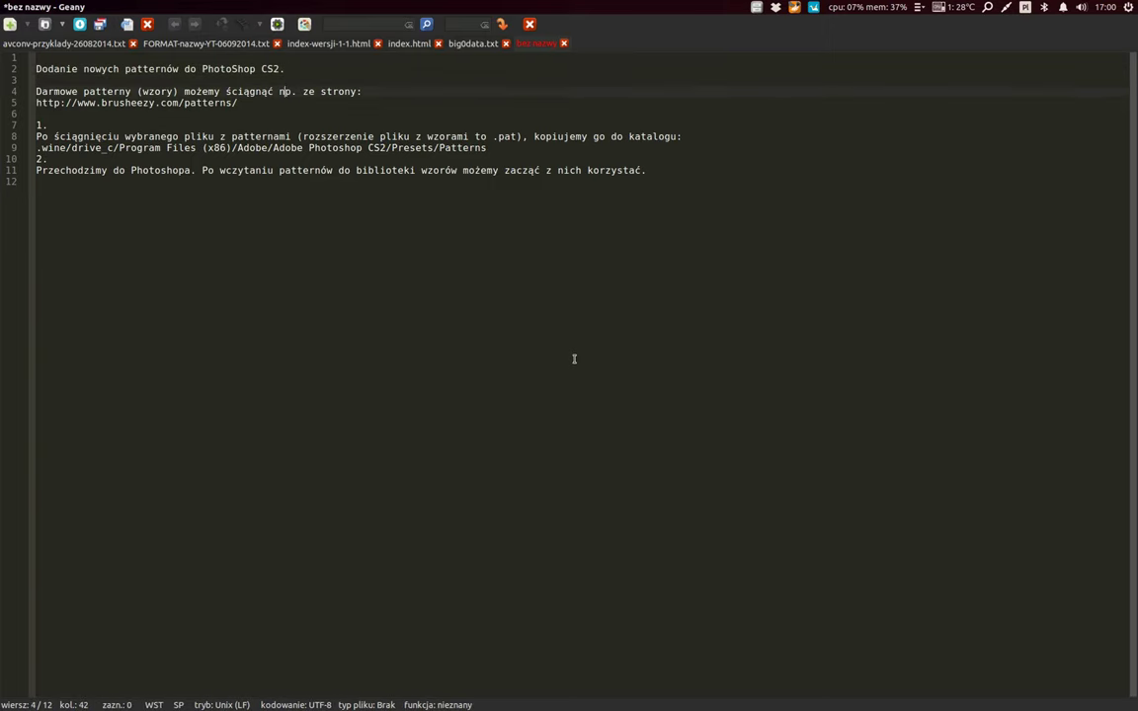
pyautogui.hotkey('shift', 'Right')
pyautogui.hotkey('shift', 'Right')
pyautogui.hotkey('shift', 'Right')
pyautogui.hotkey('shift', 'Right')
pyautogui.hotkey('shift', 'Right')
pyautogui.hotkey('shift', 'Right')
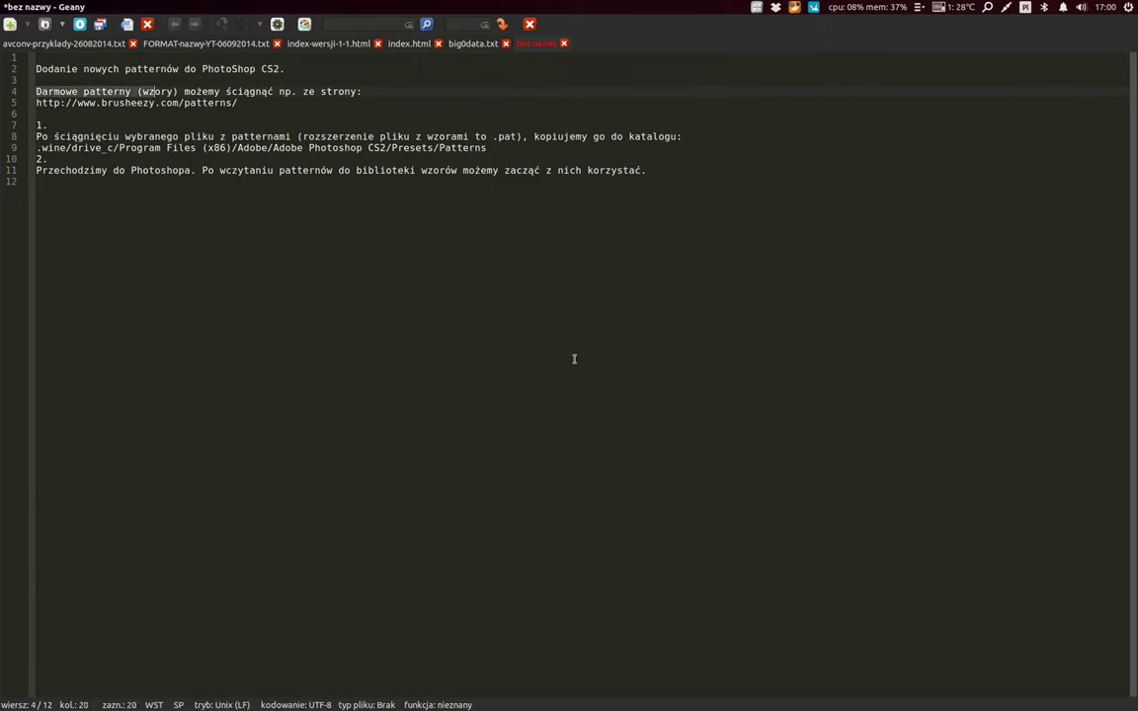
pyautogui.hotkey('shift', 'Right')
pyautogui.hotkey('shift', 'Right')
pyautogui.hotkey('shift', 'Right')
pyautogui.hotkey('shift', 'Right')
pyautogui.hotkey('shift', 'Right')
pyautogui.hotkey('shift', 'Right')
pyautogui.hotkey('shift', 'Right')
pyautogui.hotkey('shift', 'Right')
pyautogui.hotkey('shift', 'Right')
pyautogui.press('Down')
pyautogui.hotkey('shift', 'Home')
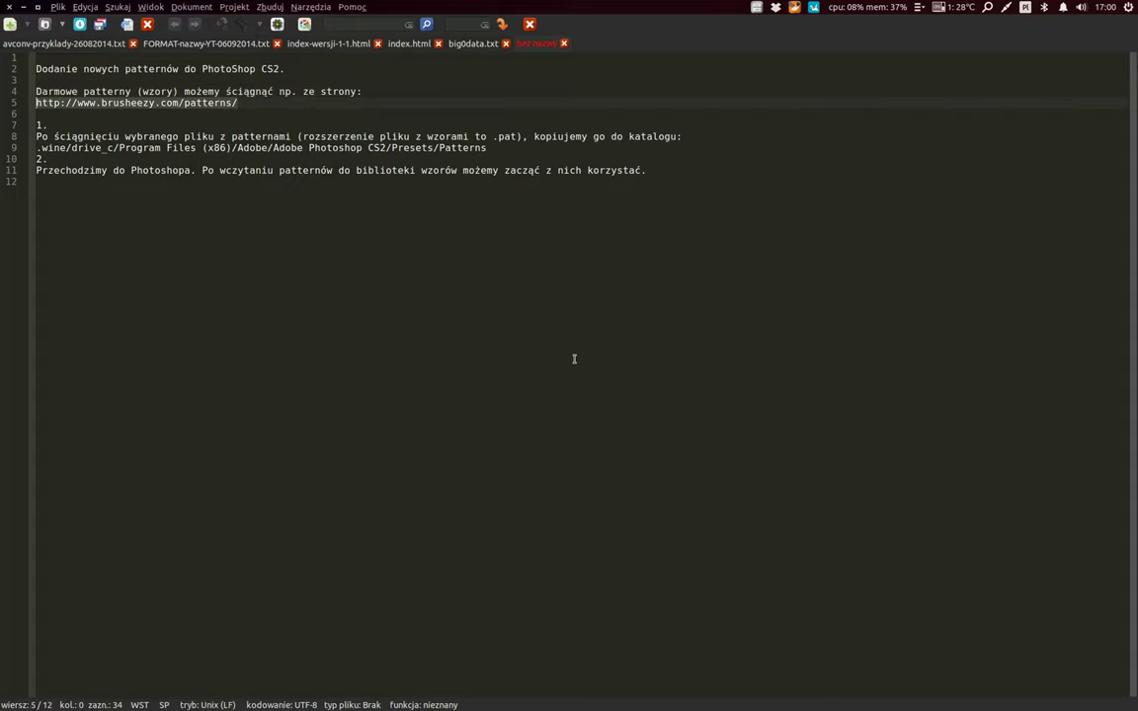
# Glance at the Brusheezy pattern page in Firefox, then return to the Geany notes.
pyautogui.hotkey('alt', 'Tab')
pyautogui.click(634, 372)
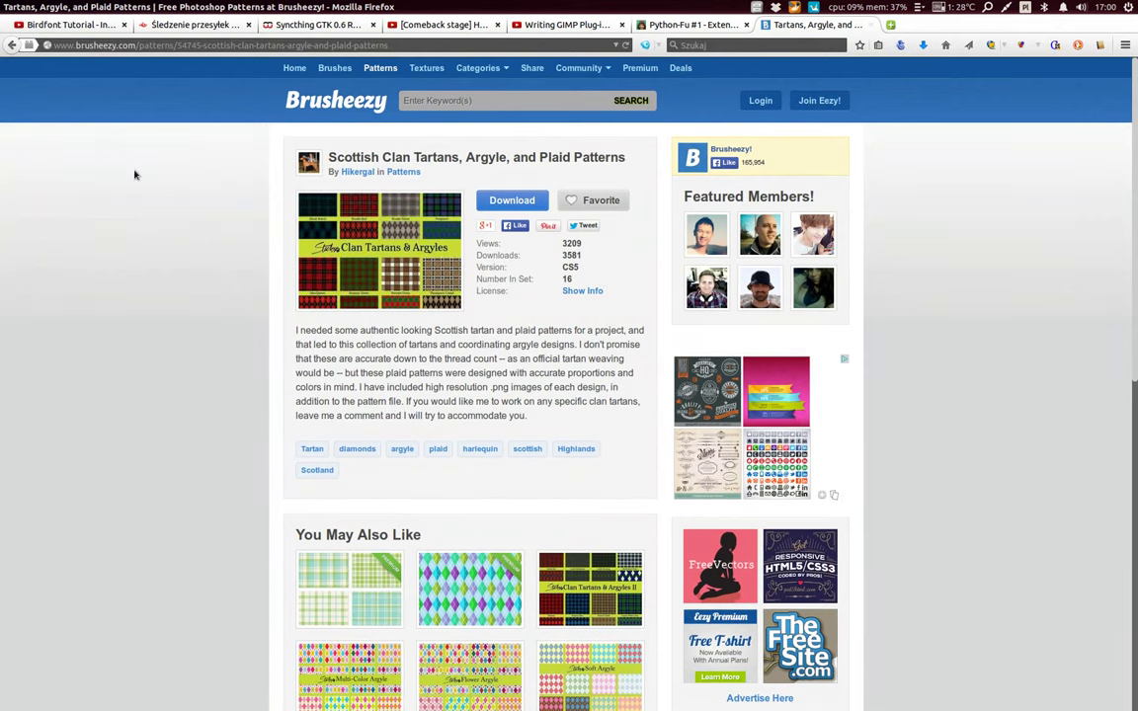
pyautogui.hotkey('alt', 'Tab')
pyautogui.click(504, 350)
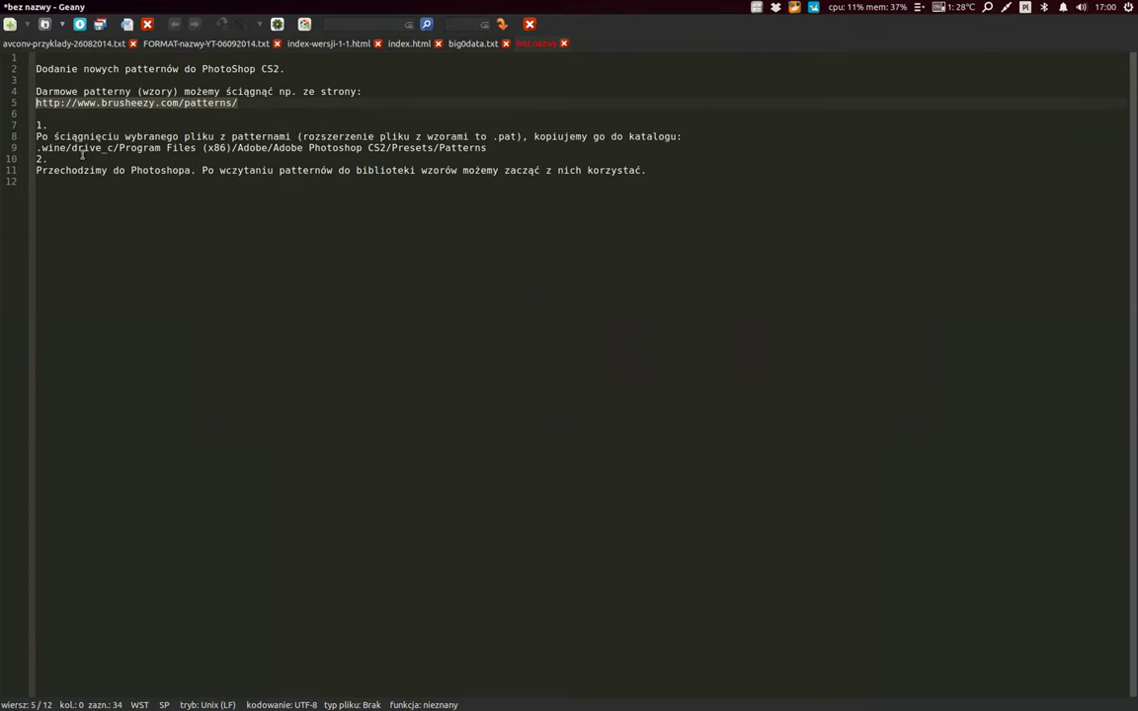
# Highlight the step 1 sentence on line 8, then bring up the Brusheezy page.
pyautogui.click(41, 137)
pyautogui.hotkey('shift', 'Right')
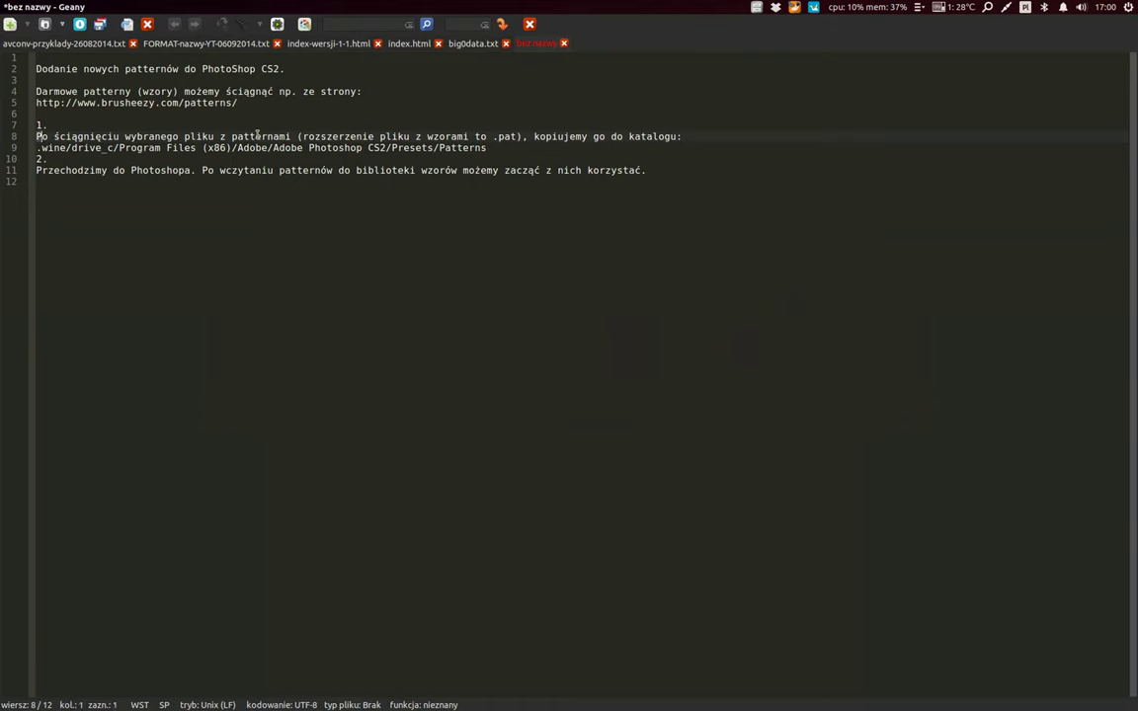
pyautogui.hotkey('shift', 'Right')
pyautogui.hotkey('shift', 'Right')
pyautogui.hotkey('shift', 'Right')
pyautogui.hotkey('shift', 'Right')
pyautogui.hotkey('shift', 'Right')
pyautogui.hotkey('shift', 'Right')
pyautogui.hotkey('shift', 'Right')
pyautogui.hotkey('shift', 'Right')
pyautogui.hotkey('shift', 'Right')
pyautogui.hotkey('shift', 'Right')
pyautogui.hotkey('shift', 'Right')
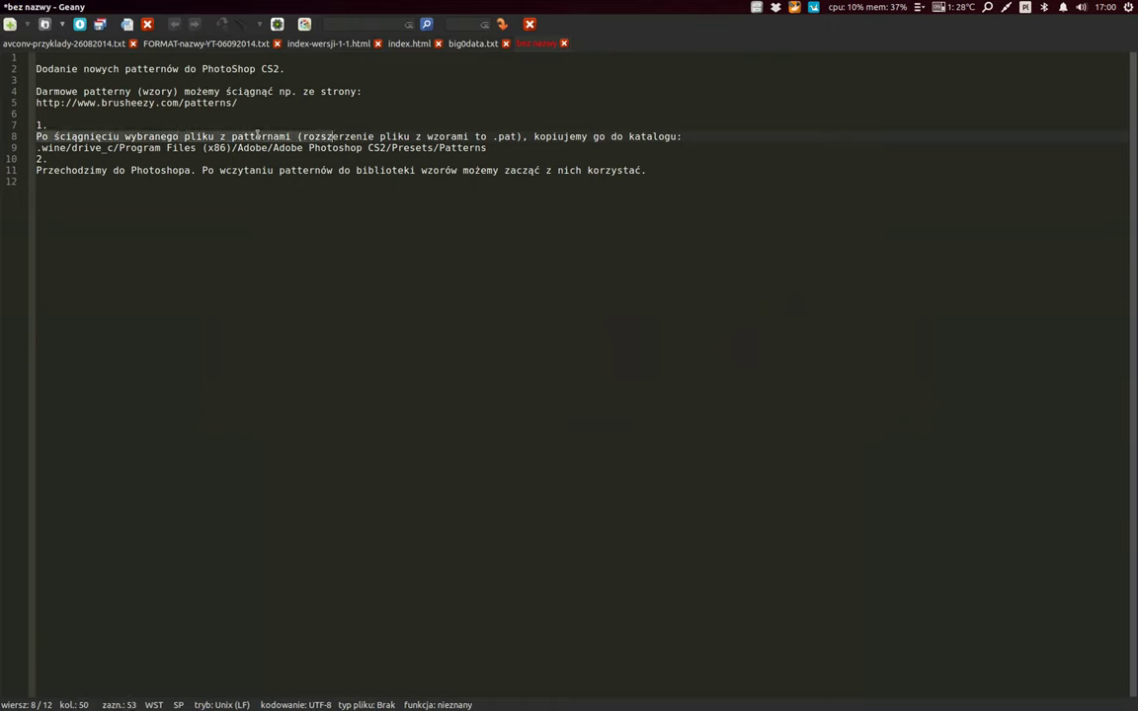
pyautogui.hotkey('shift', 'Right')
pyautogui.hotkey('shift', 'Right')
pyautogui.hotkey('shift', 'Right')
pyautogui.hotkey('shift', 'Right')
pyautogui.hotkey('shift', 'Right')
pyautogui.hotkey('shift', 'Right')
pyautogui.hotkey('shift', 'Right')
pyautogui.hotkey('shift', 'Right')
pyautogui.hotkey('shift', 'Right')
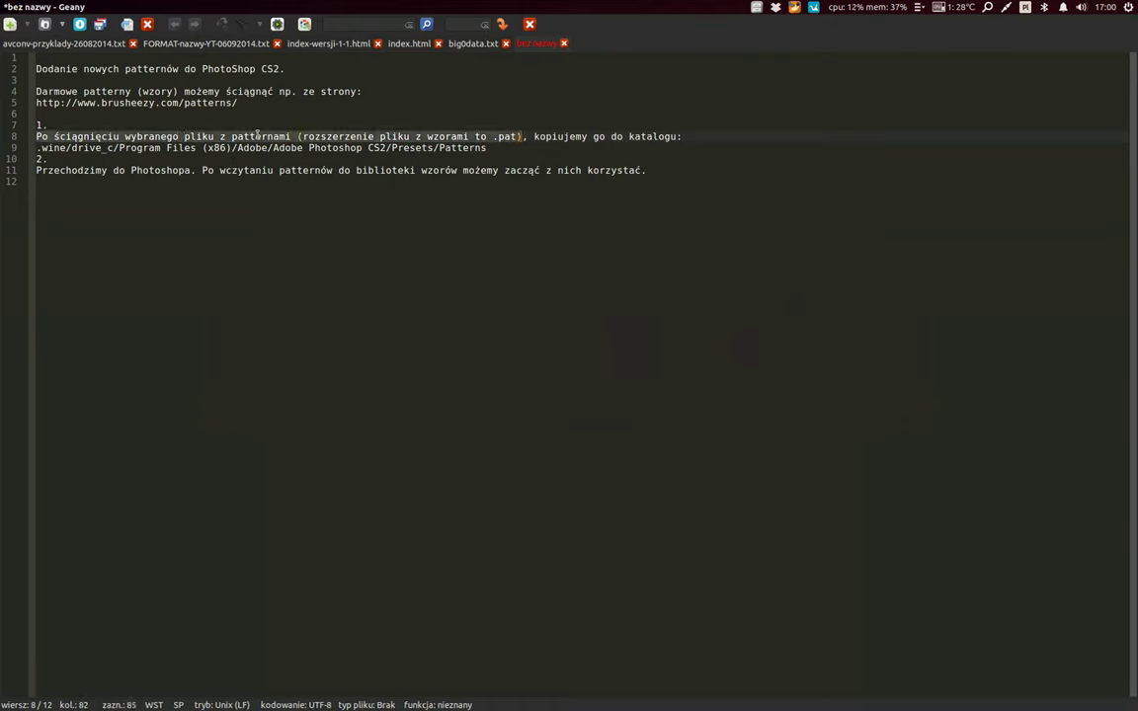
pyautogui.hotkey('alt', 'Tab')
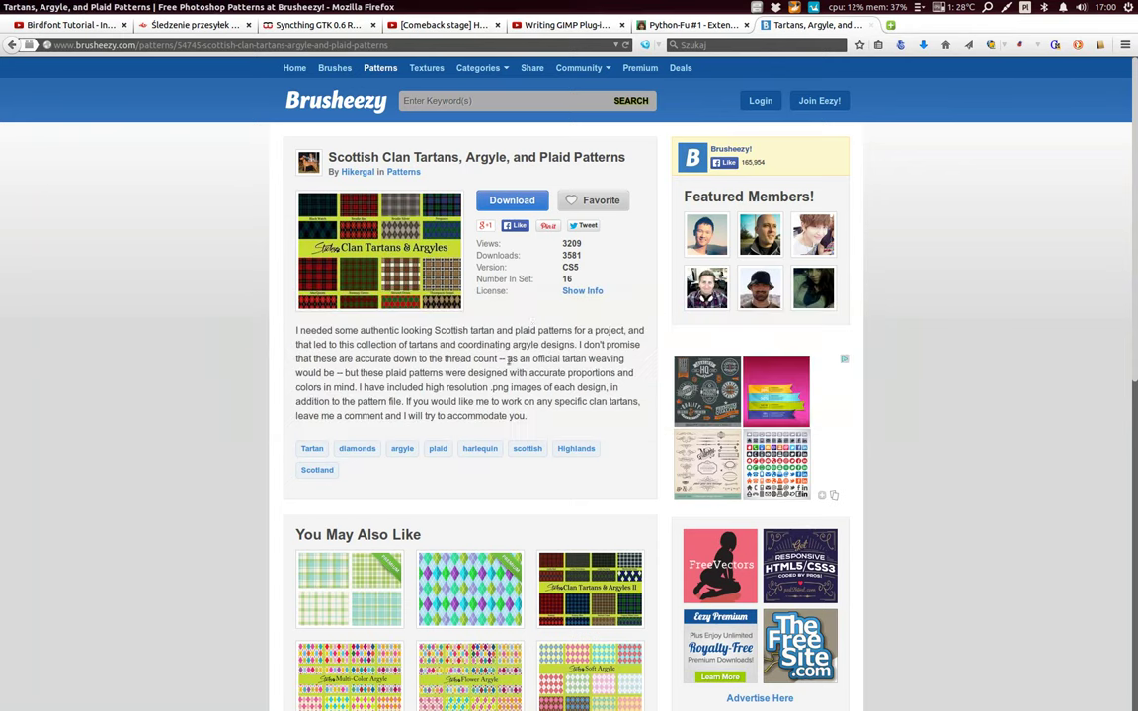
# Save Tartans_and_Argyles.zip from Brusheezy, dismiss the countdown advert, and return to Geany.
pyautogui.click(506, 202)
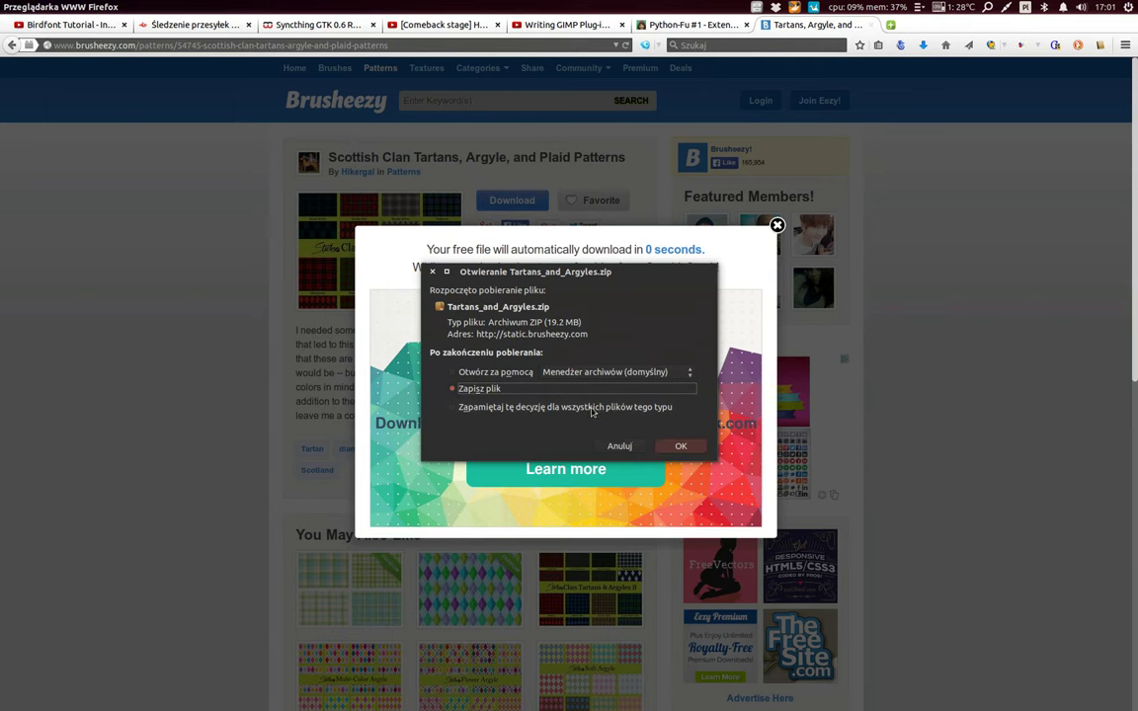
pyautogui.click(679, 447)
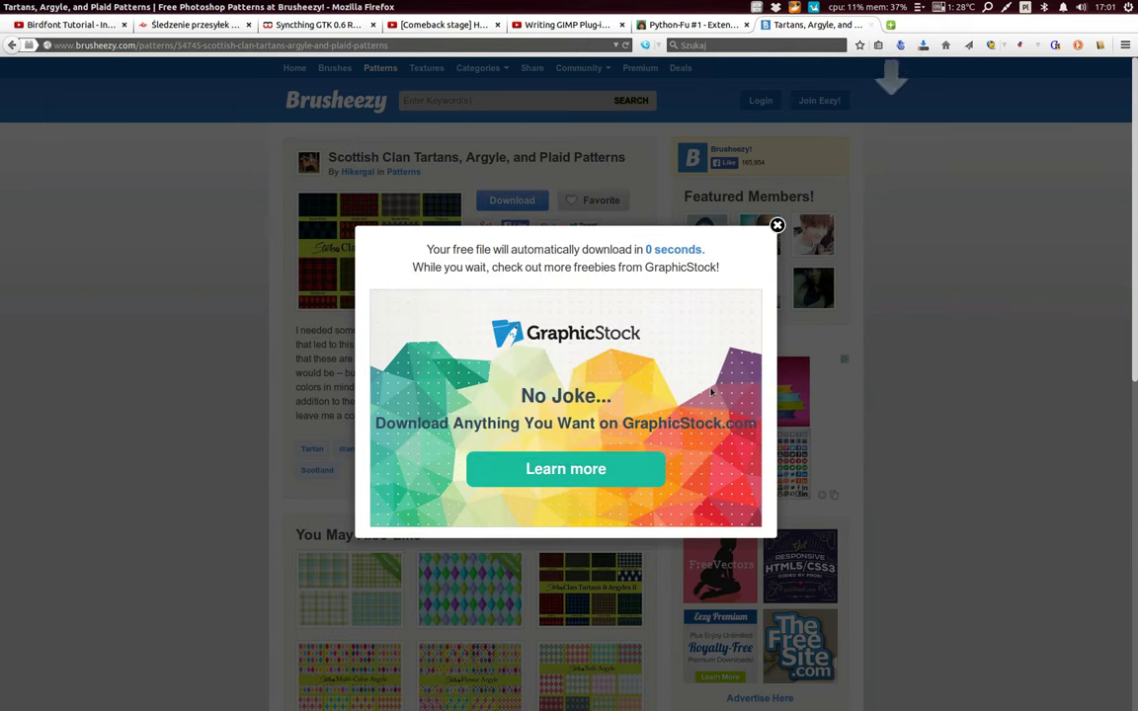
pyautogui.click(778, 225)
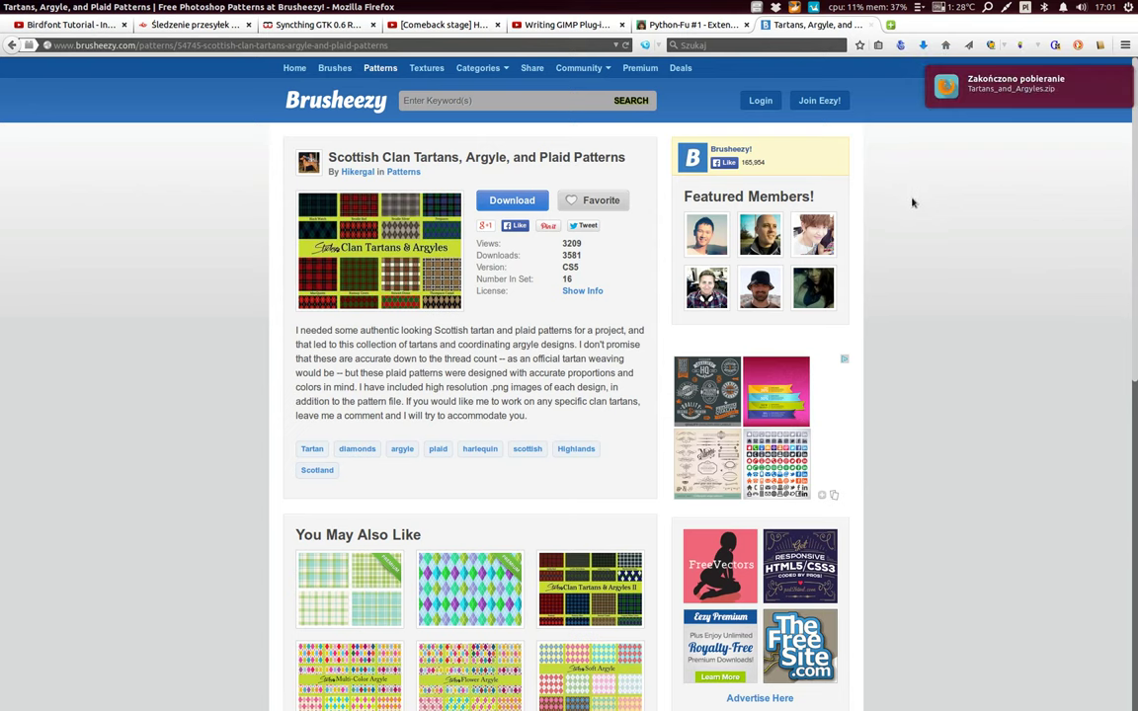
pyautogui.hotkey('alt', 'Tab')
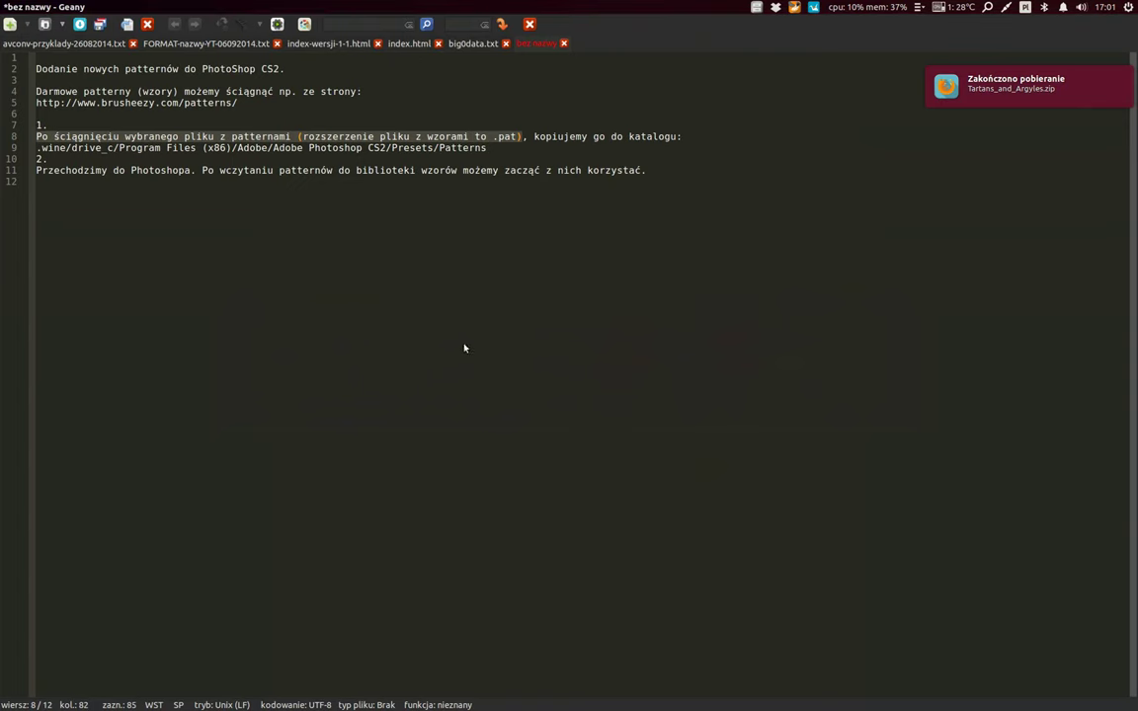
# Insert 'rozpakowujemy zip i plik .pat' before 'kopiujemy' on line 8, then go to Pobrane.
pyautogui.click(534, 136)
pyautogui.write('roz')
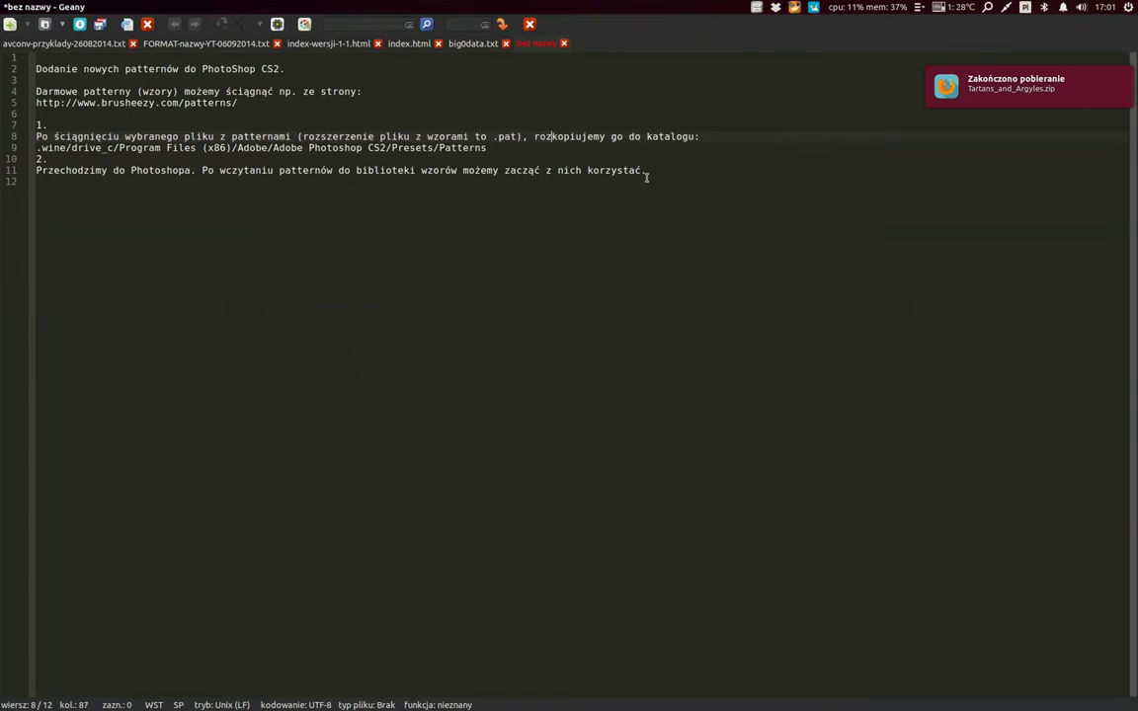
pyautogui.write('pakow')
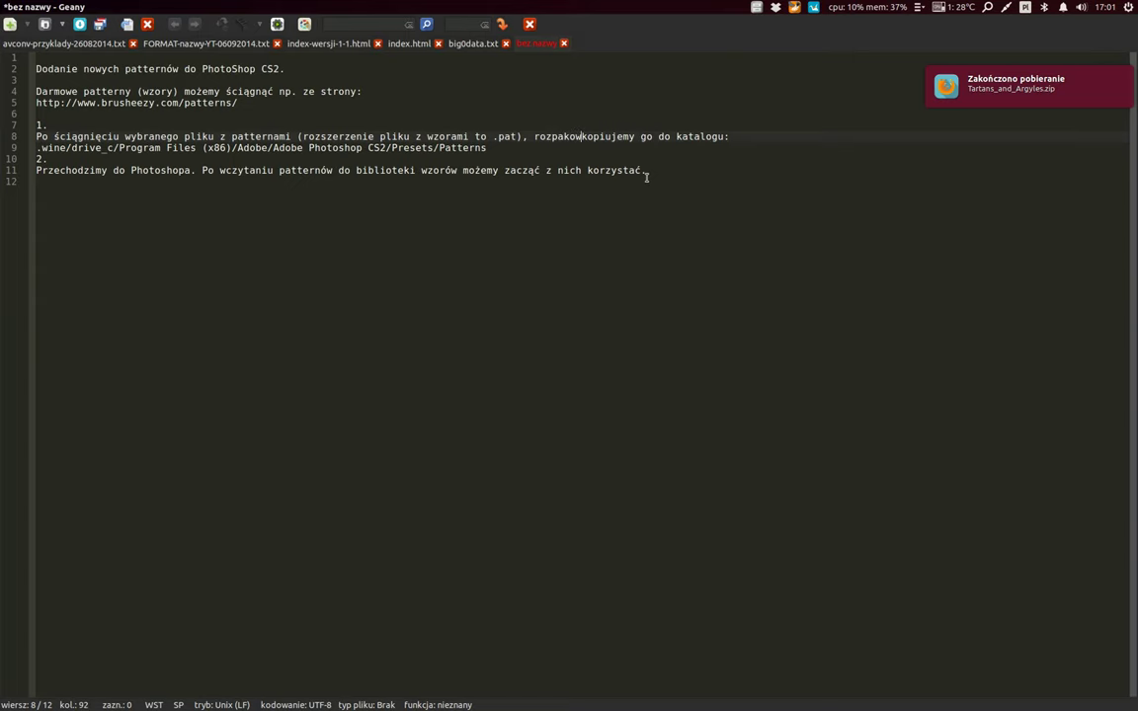
pyautogui.write('ujemy')
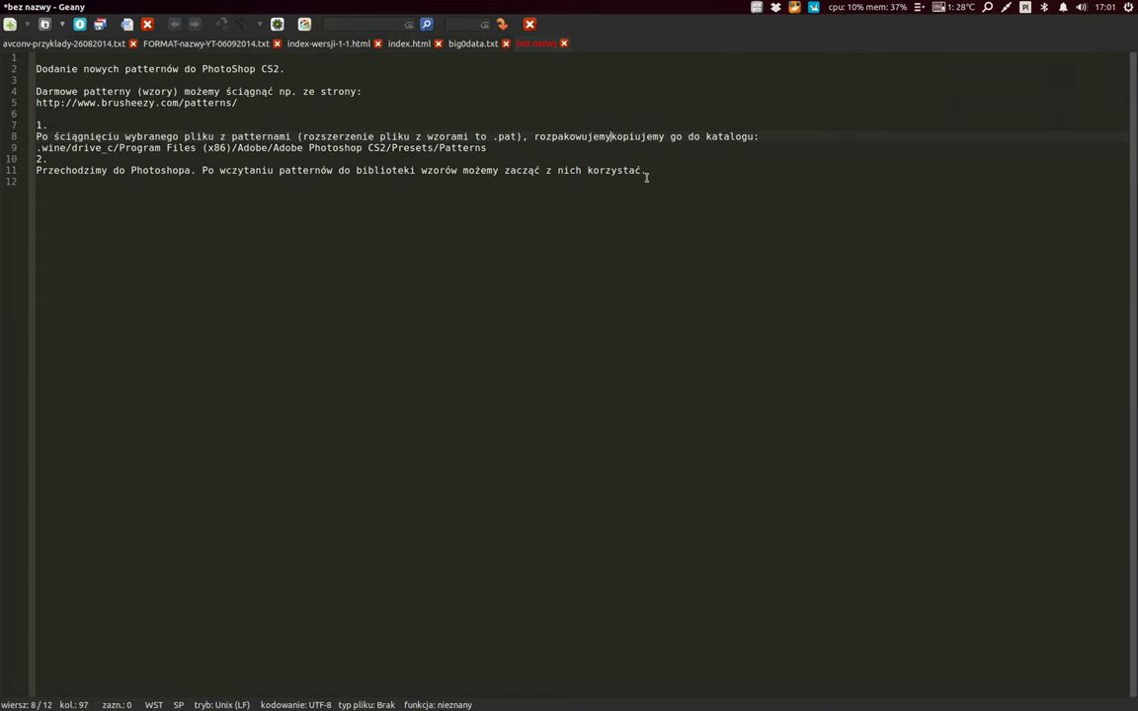
pyautogui.write(' zip i ')
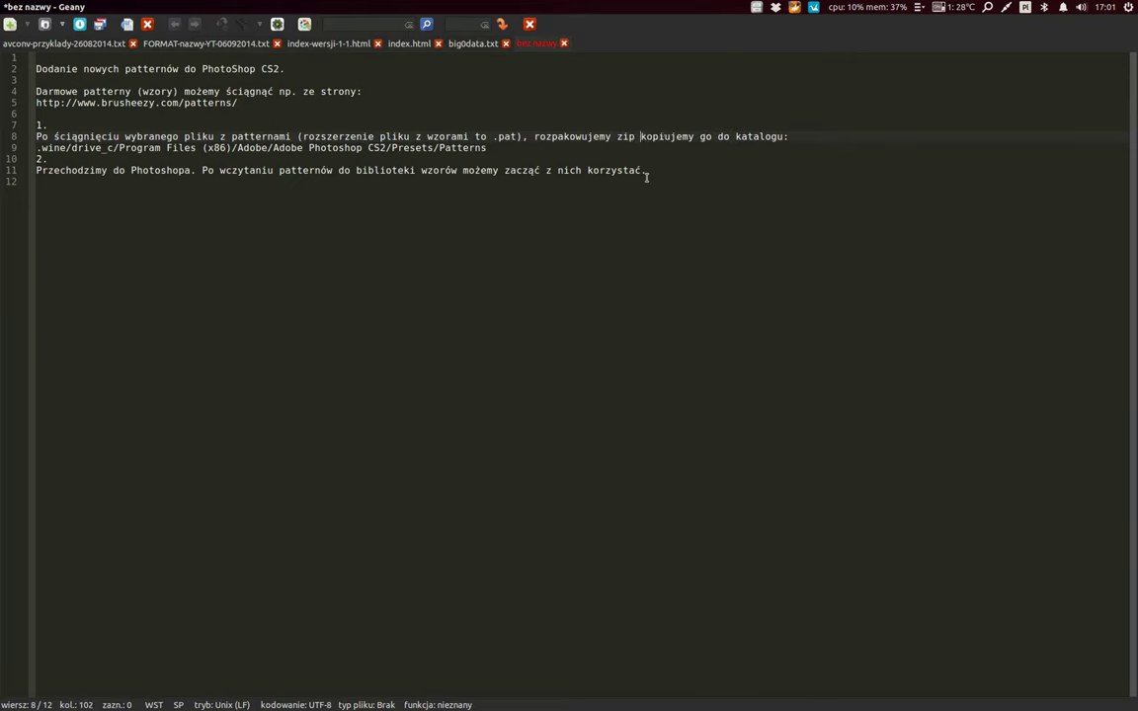
pyautogui.write('plik ')
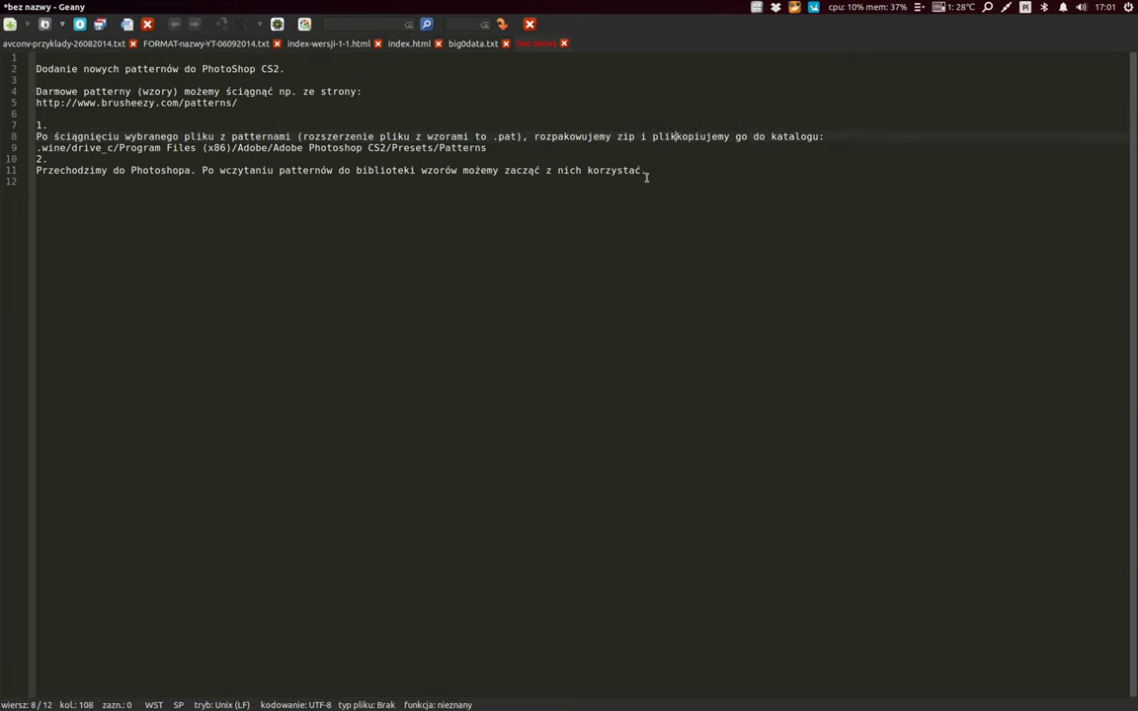
pyautogui.write('.pat')
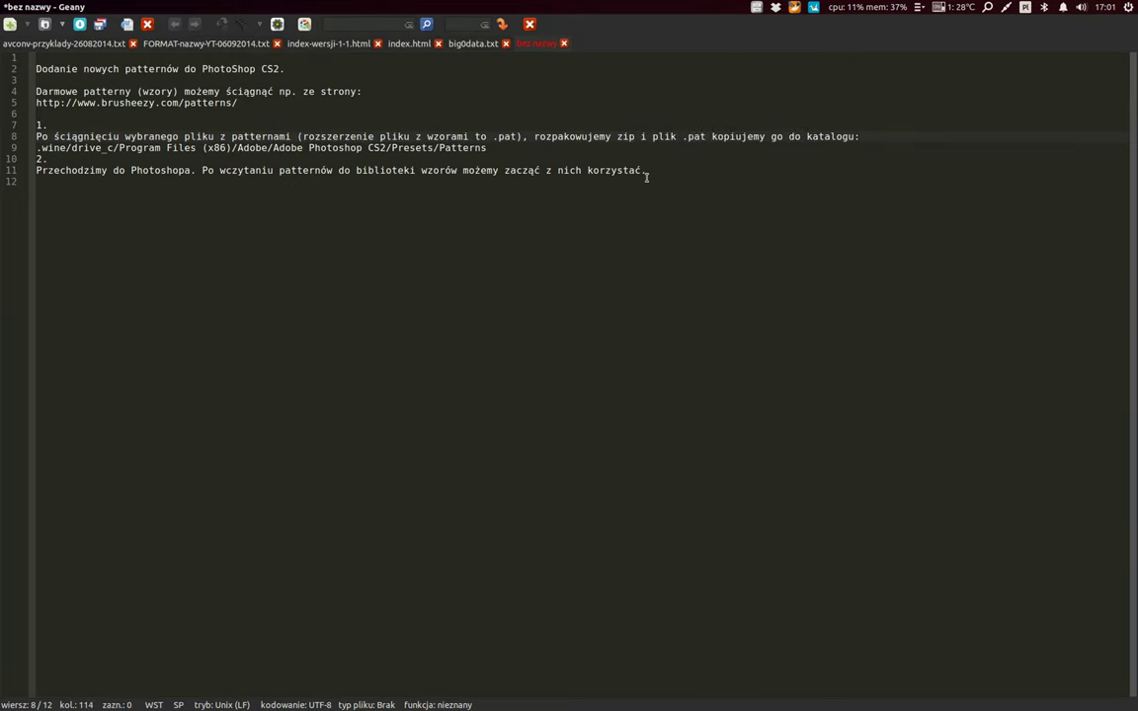
pyautogui.hotkey('ctrl', 'Left')
pyautogui.hotkey('ctrl', 'Left')
pyautogui.hotkey('ctrl', 'Left')
pyautogui.hotkey('ctrl', 'Left')
pyautogui.hotkey('shift', 'End')
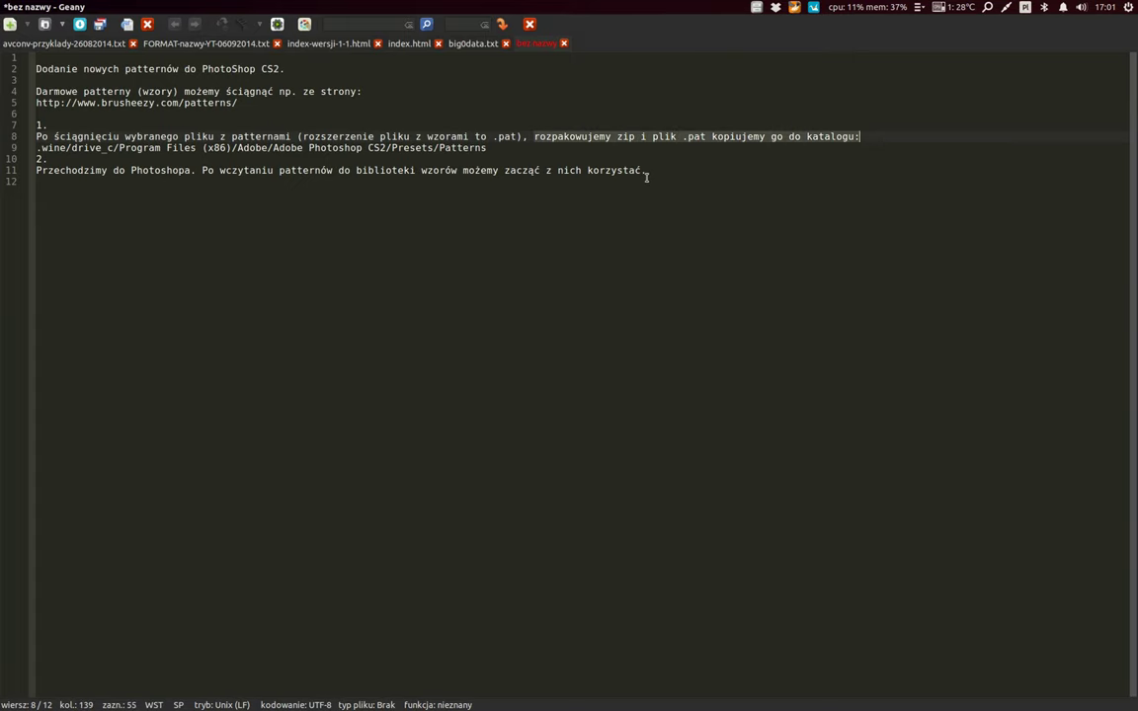
pyautogui.hotkey('alt', 'Tab')
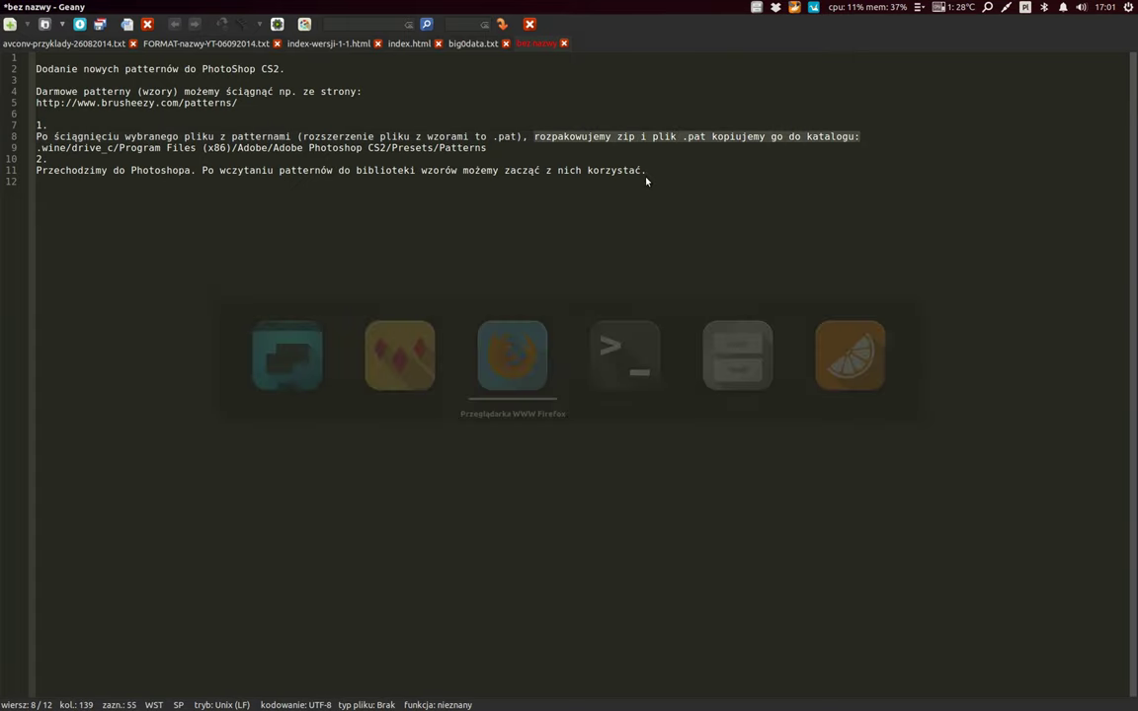
pyautogui.hotkey('alt', 'Tab')
pyautogui.hotkey('alt', 'Tab')
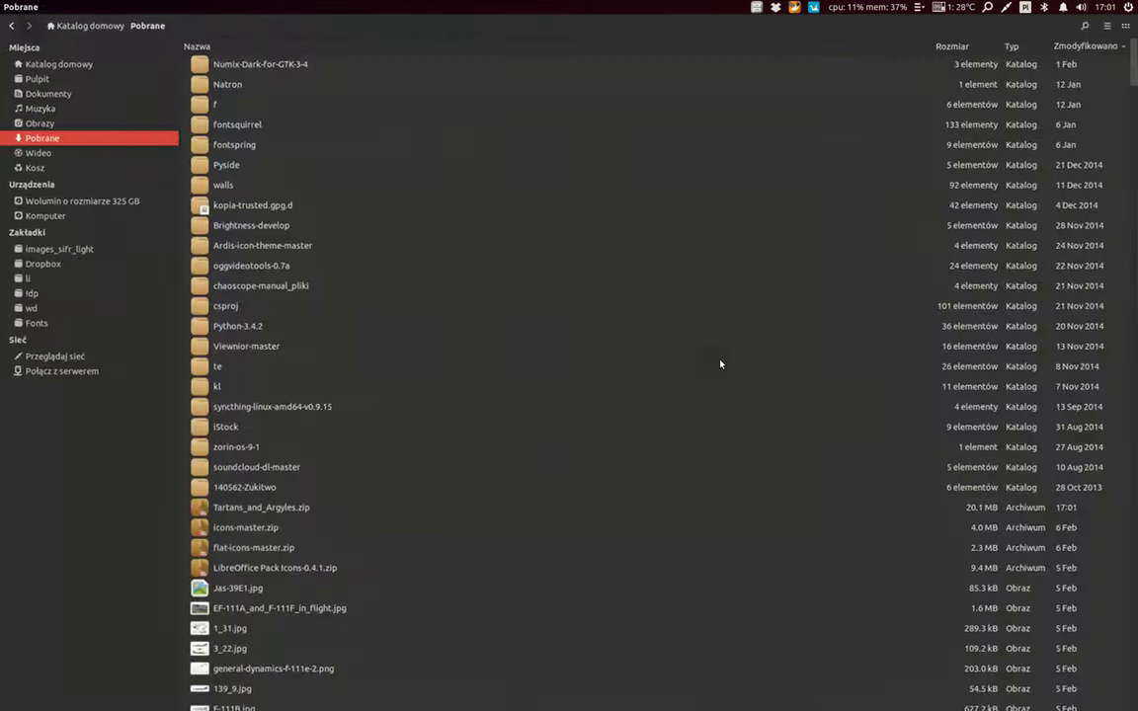
# Extract the Tartans and Argyles folder from the zip into Pobrane and quit Archive Manager.
pyautogui.doubleClick(249, 510)
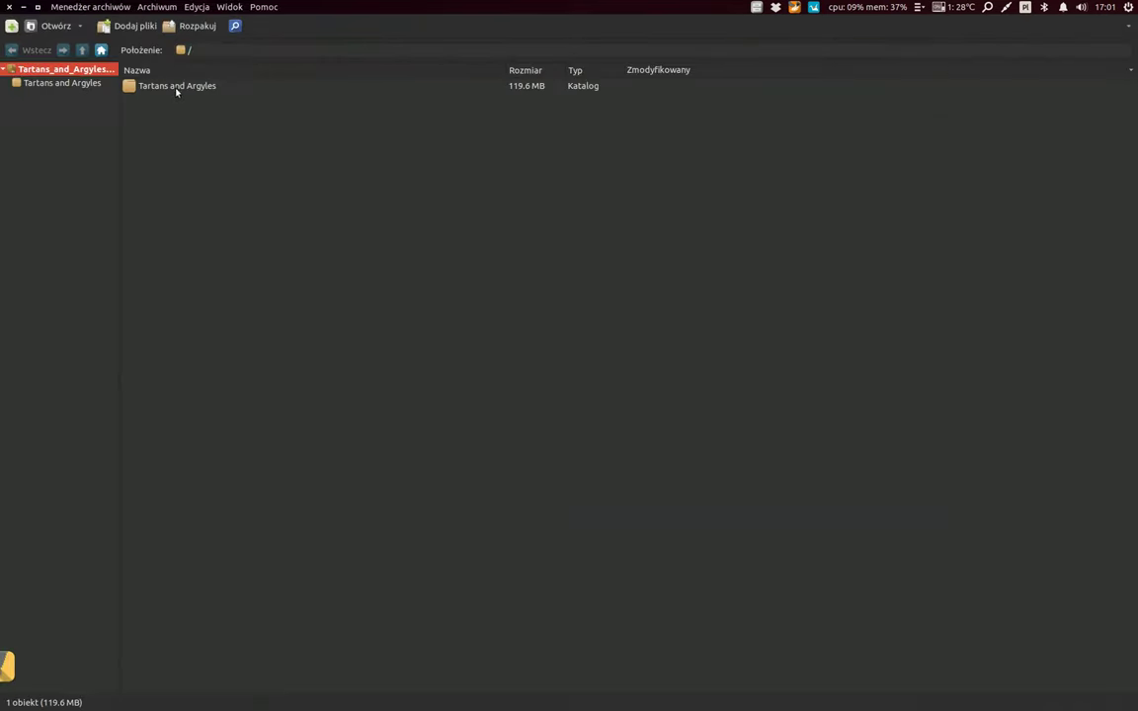
pyautogui.click(177, 87)
pyautogui.click(192, 26)
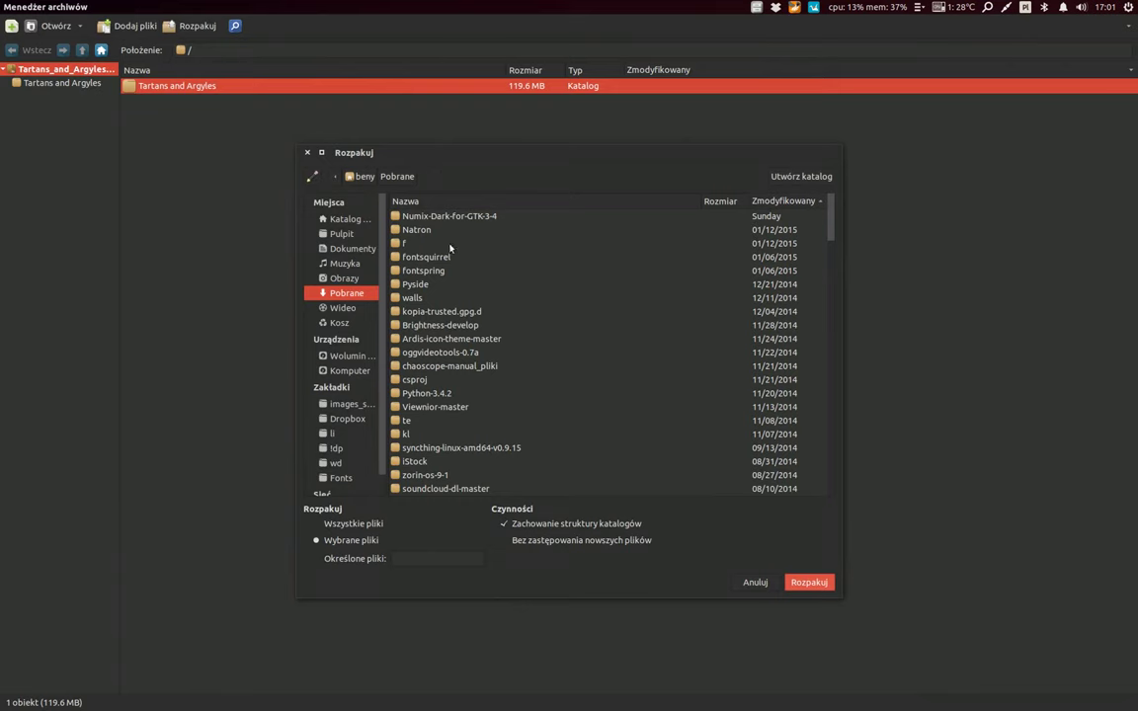
pyautogui.click(801, 580)
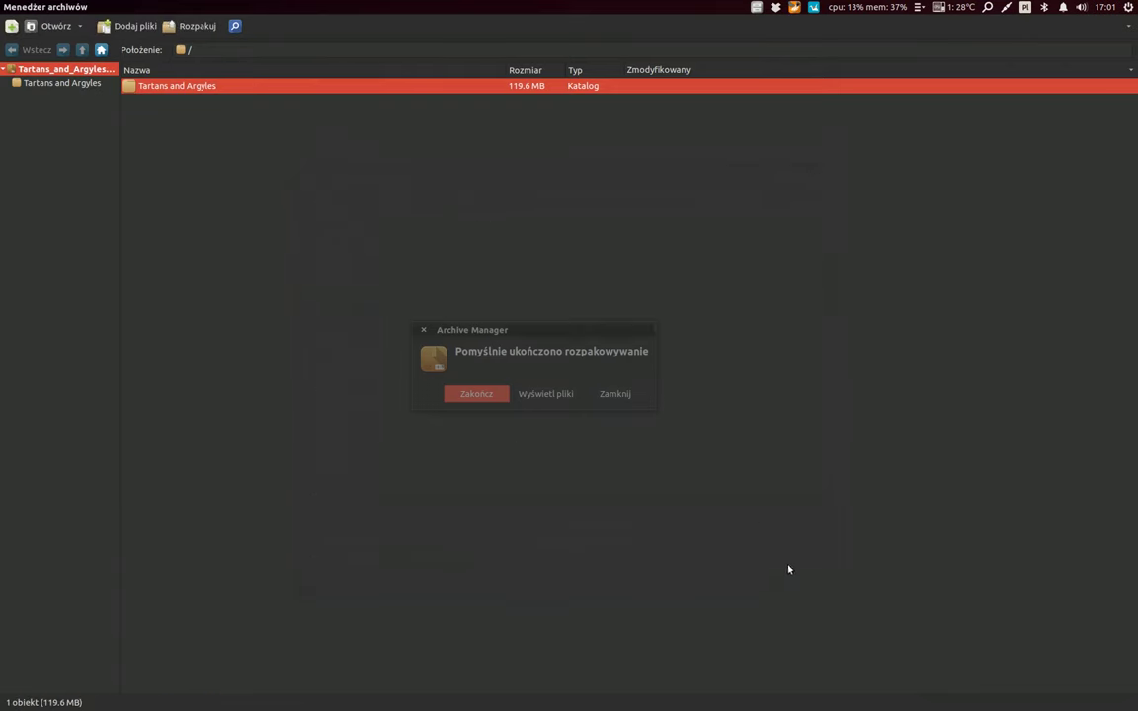
pyautogui.click(484, 394)
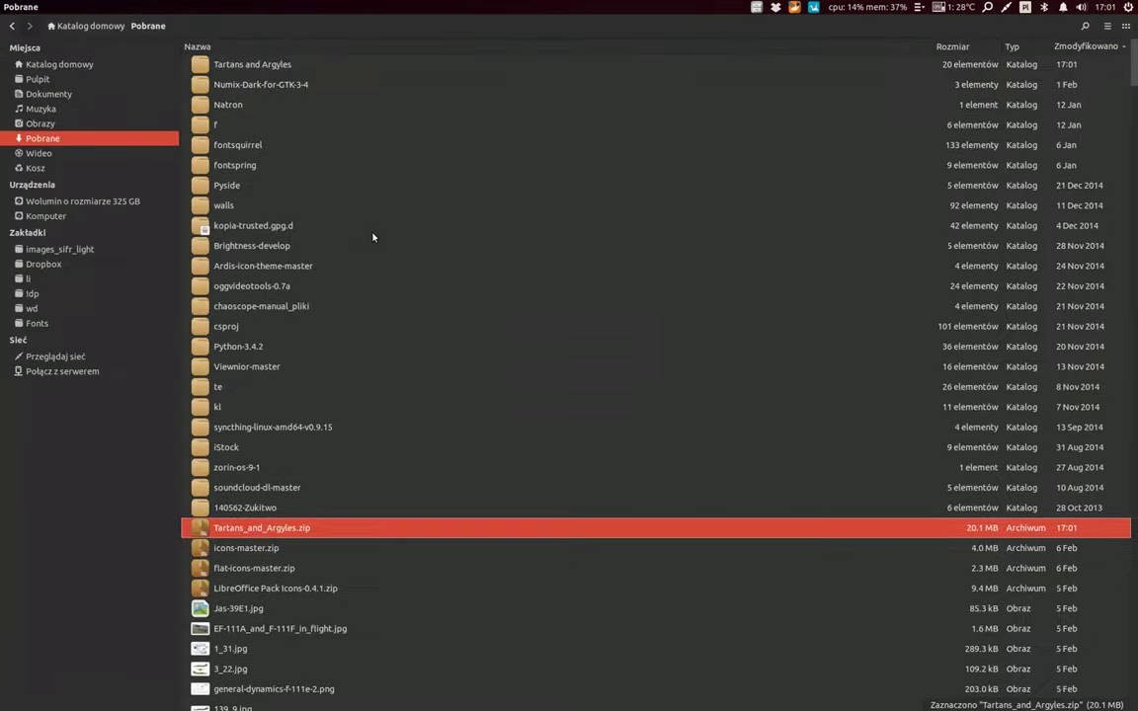
# Open the Tartans and Argyles folder and select Tartans & Argyles.pat.
pyautogui.click(272, 70)
pyautogui.doubleClick(272, 69)
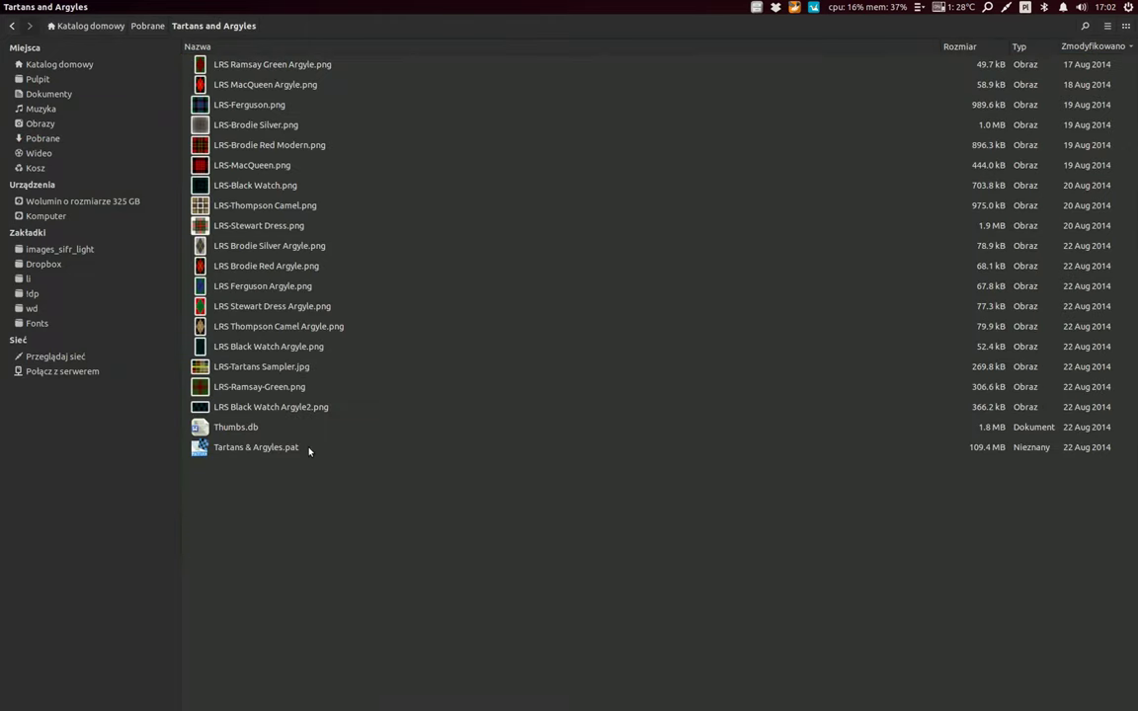
pyautogui.click(241, 449)
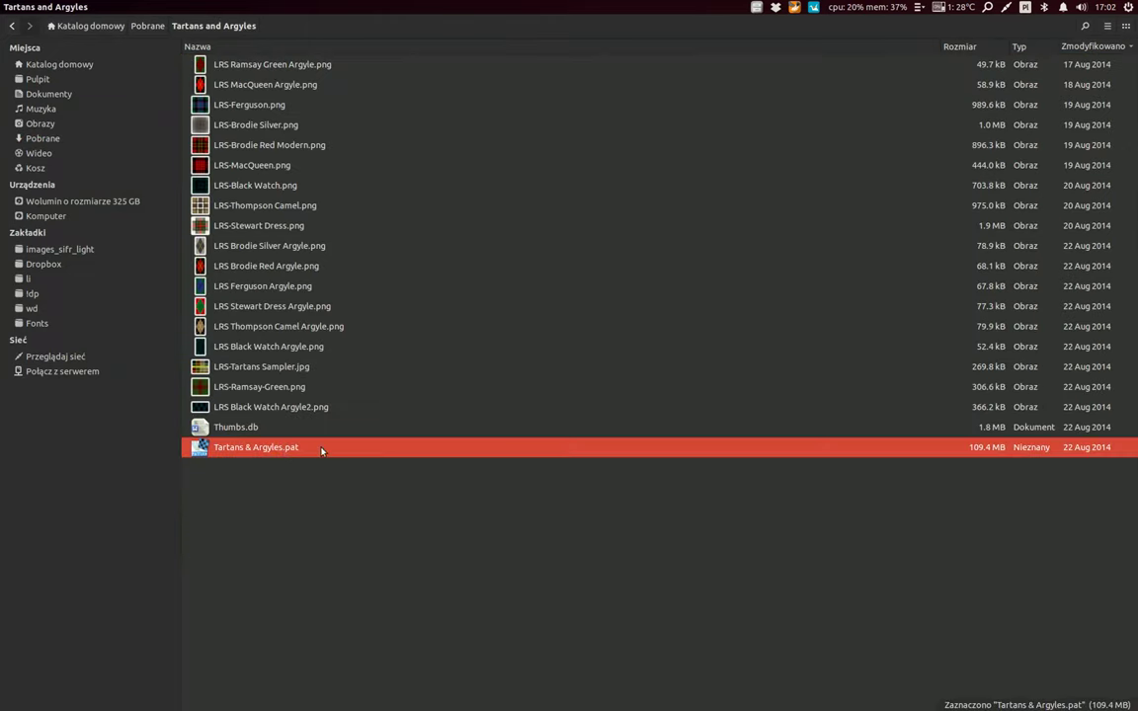
# Highlight the Photoshop Patterns folder path on line 9 of the notes, then return to Files.
pyautogui.hotkey('alt', 'Tab')
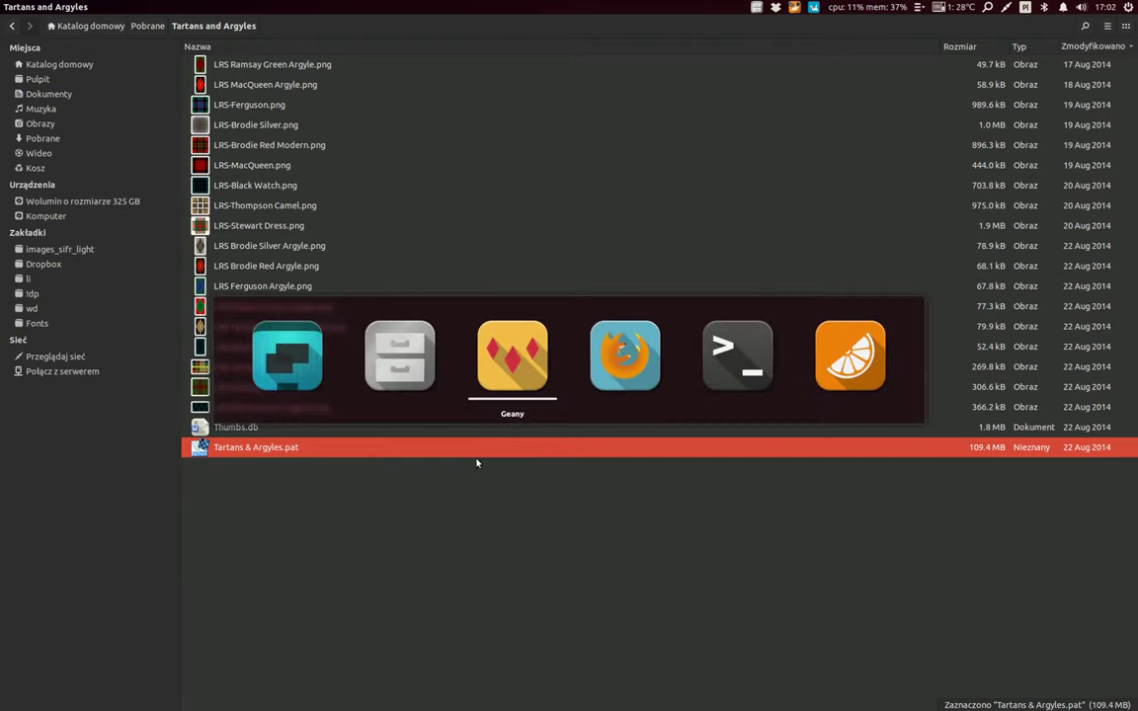
pyautogui.hotkey('alt', 'Tab')
pyautogui.hotkey('alt', 'shift', 'Tab')
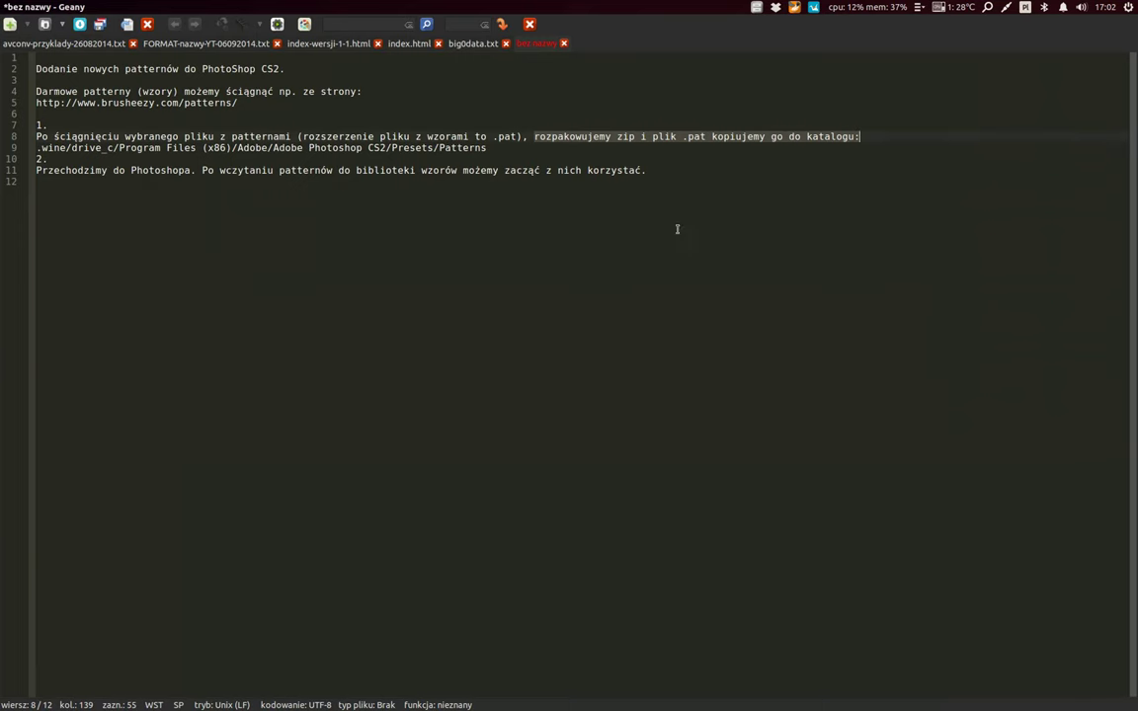
pyautogui.moveTo(37, 147); pyautogui.dragTo(488, 147)
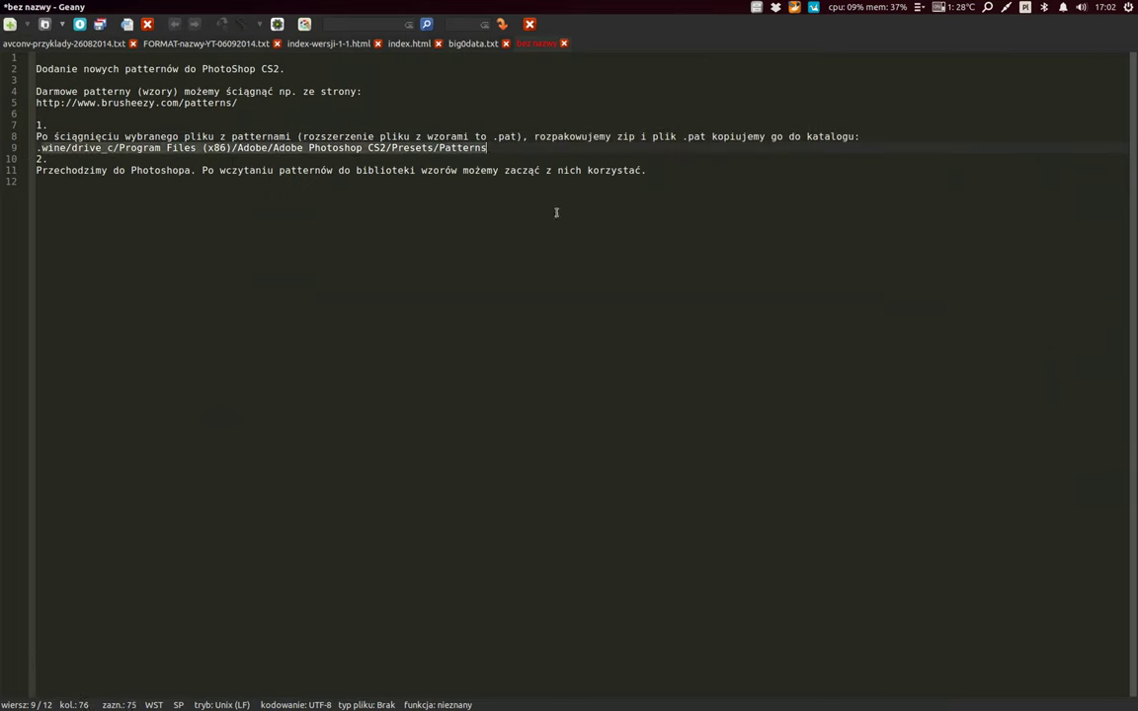
pyautogui.hotkey('alt', 'Tab')
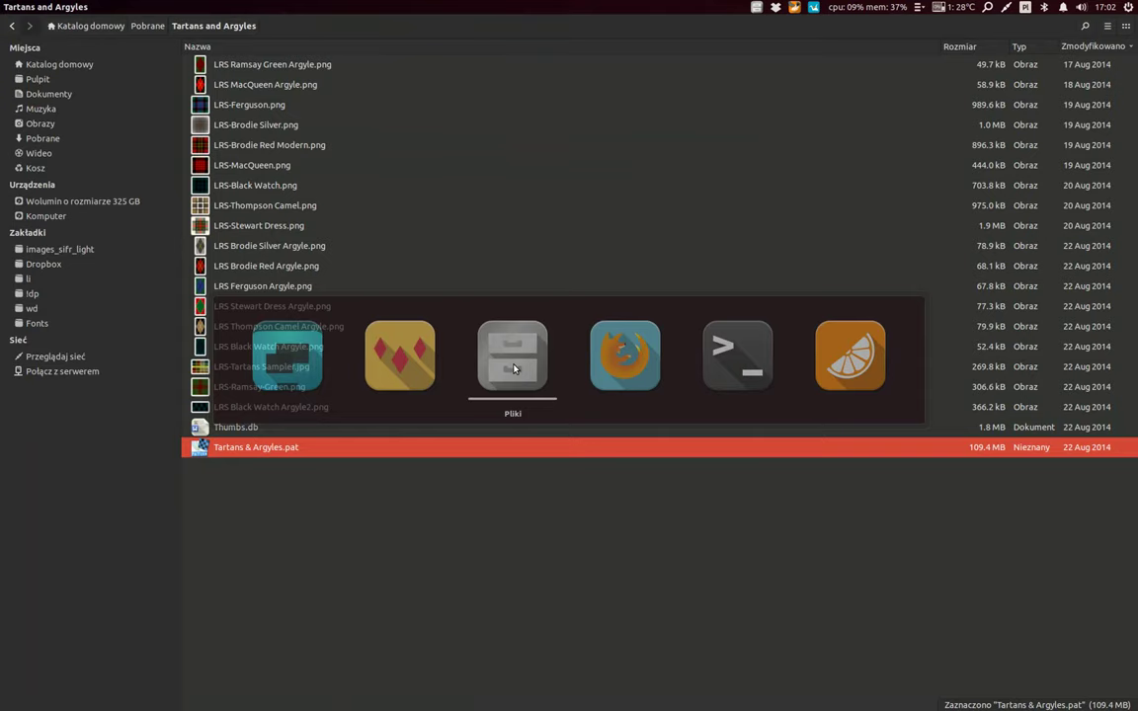
# Start copying Tartans & Argyles.pat and browse to .wine/drive_c/Program Files (x86).
pyautogui.rightClick(297, 457)
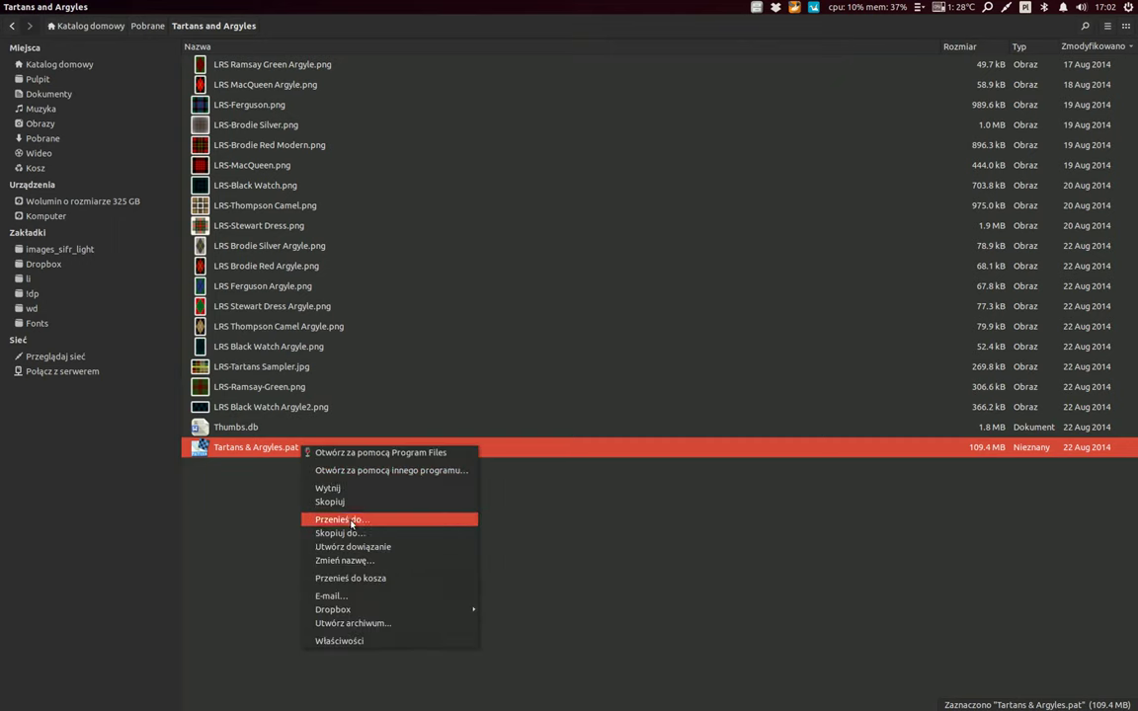
pyautogui.click(348, 460)
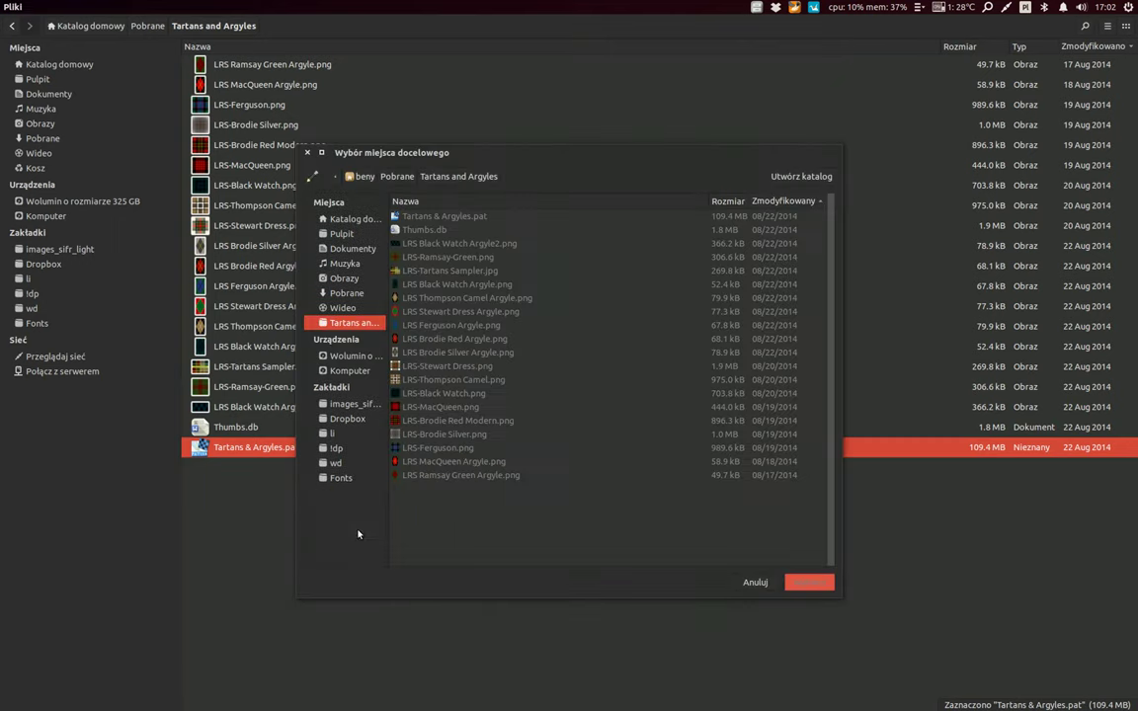
pyautogui.click(352, 220)
pyautogui.doubleClick(419, 245)
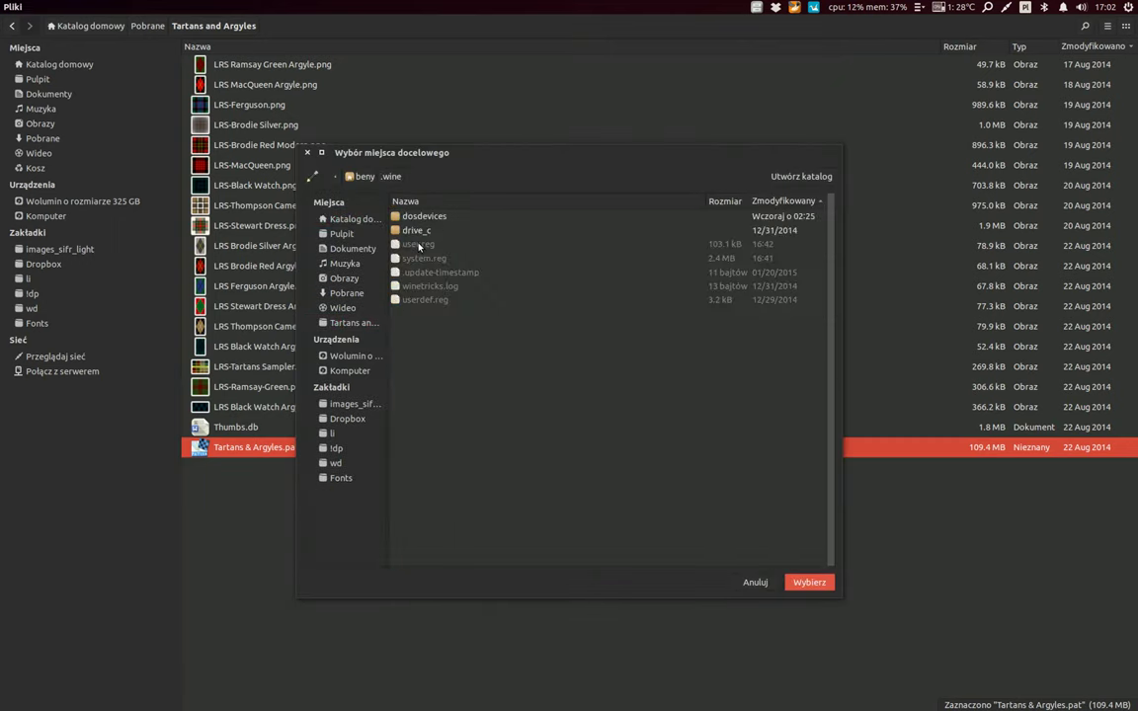
pyautogui.doubleClick(419, 233)
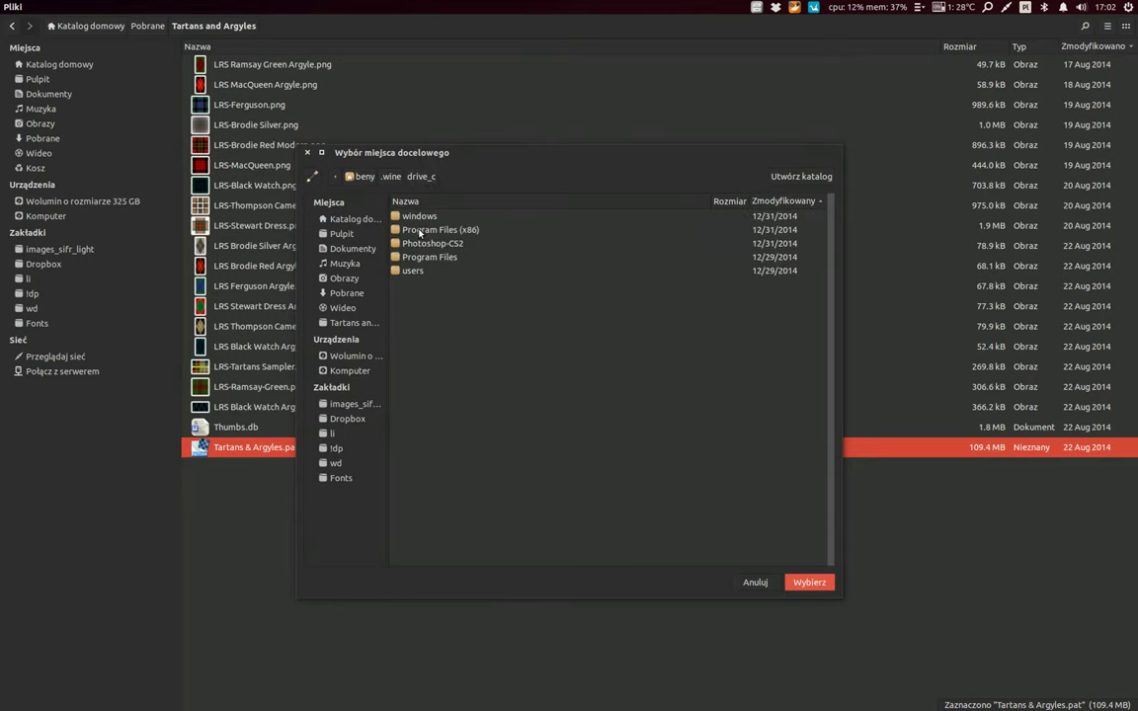
pyautogui.click(433, 255)
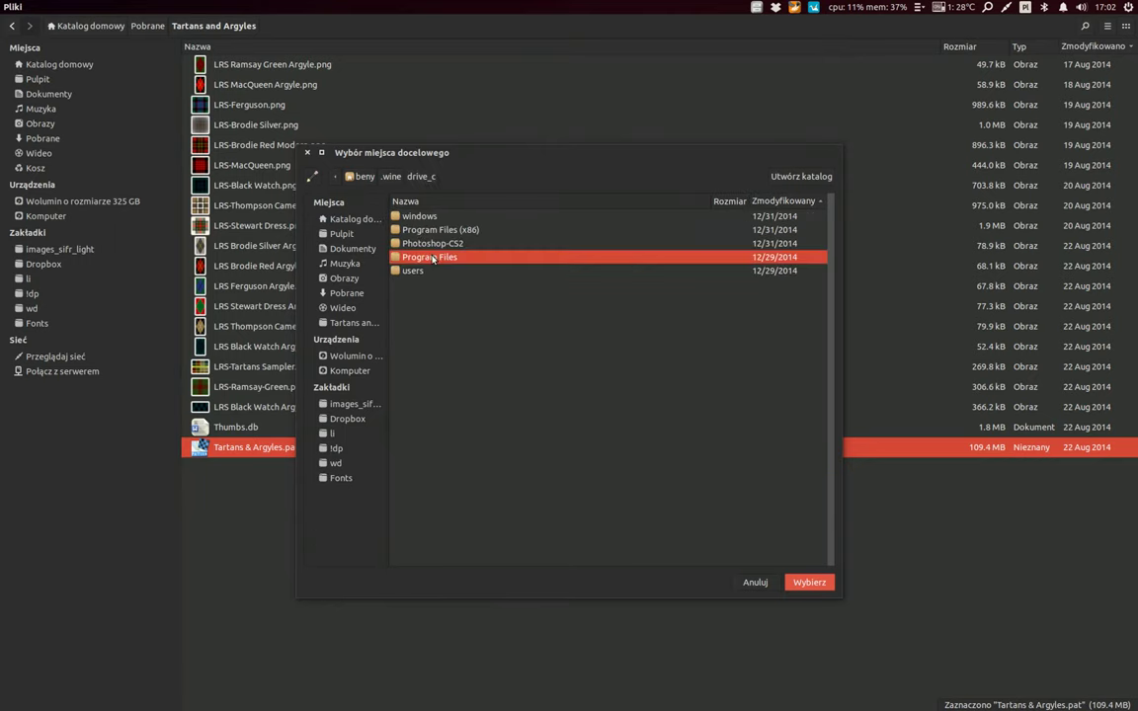
pyautogui.doubleClick(433, 258)
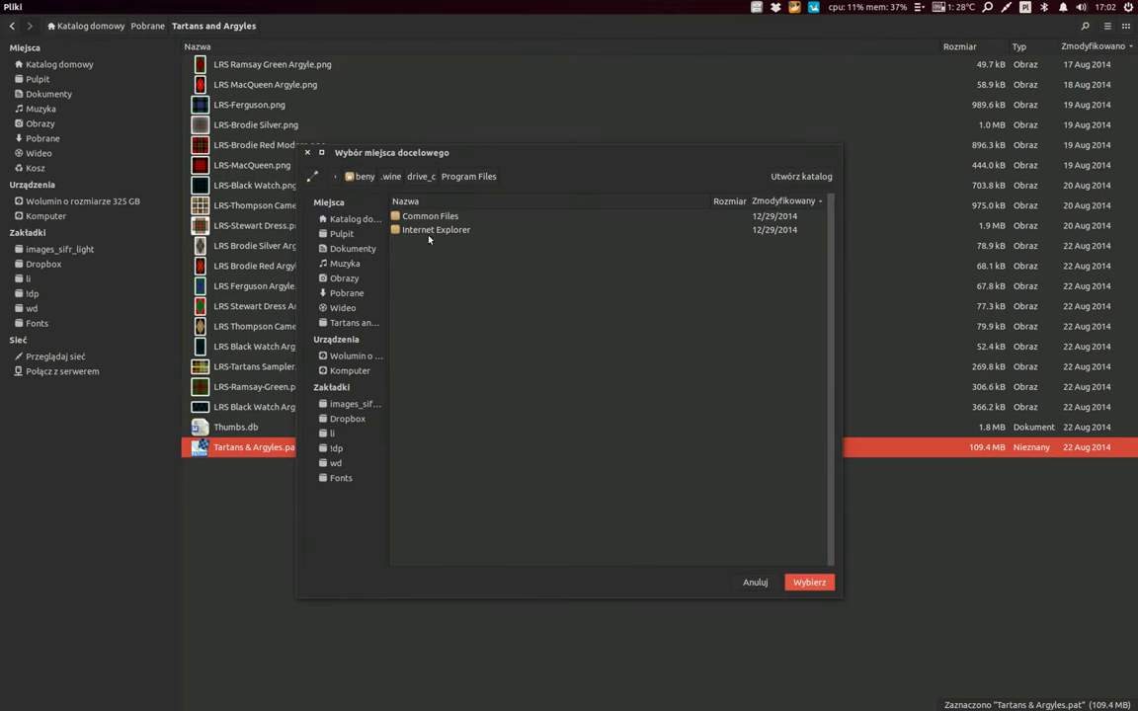
pyautogui.click(422, 177)
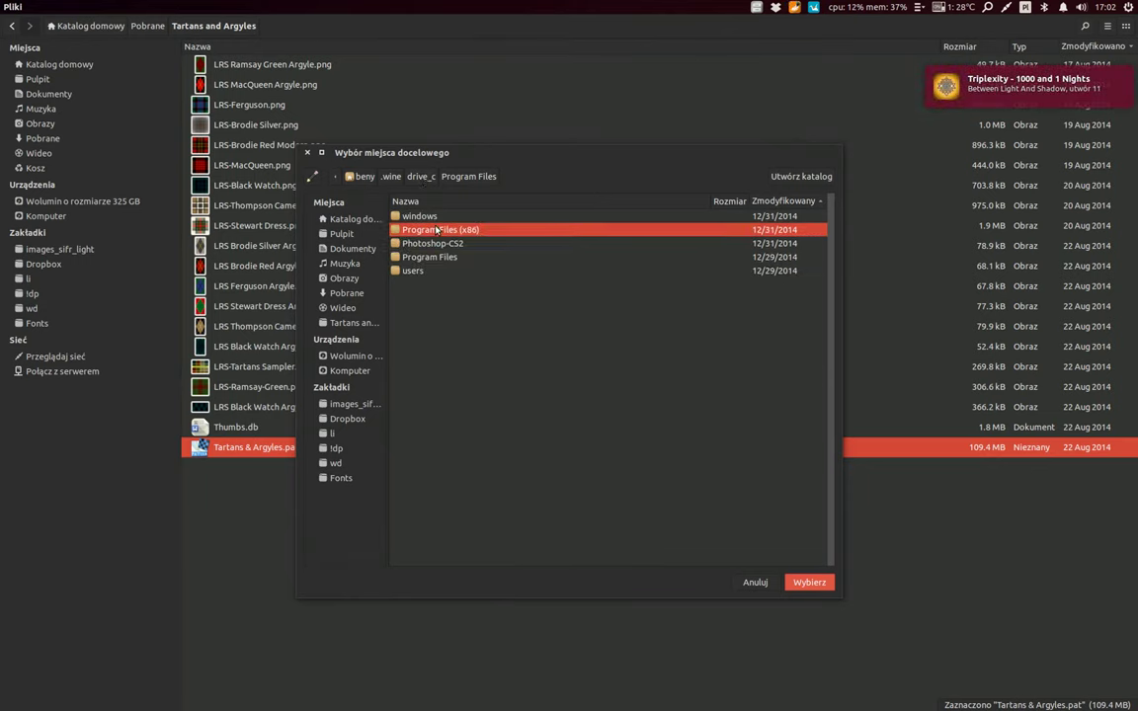
pyautogui.doubleClick(436, 229)
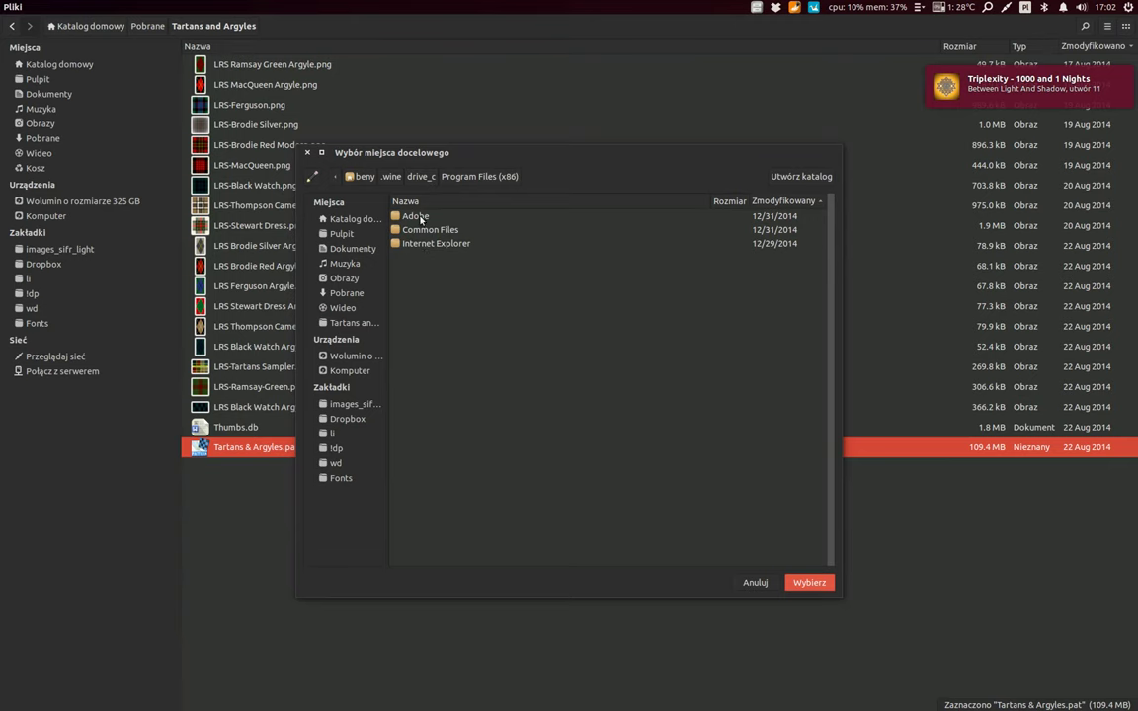
# Copy the file into Adobe/Adobe Photoshop CS2/Presets/Patterns.
pyautogui.doubleClick(415, 216)
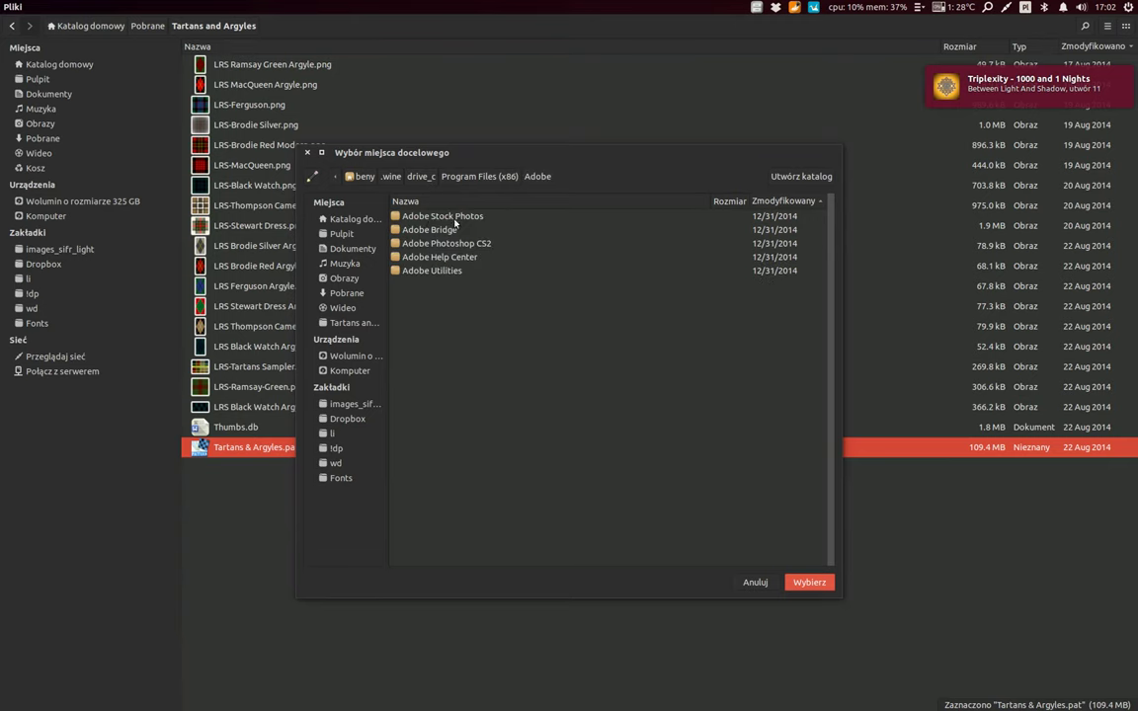
pyautogui.click(459, 245)
pyautogui.doubleClick(457, 245)
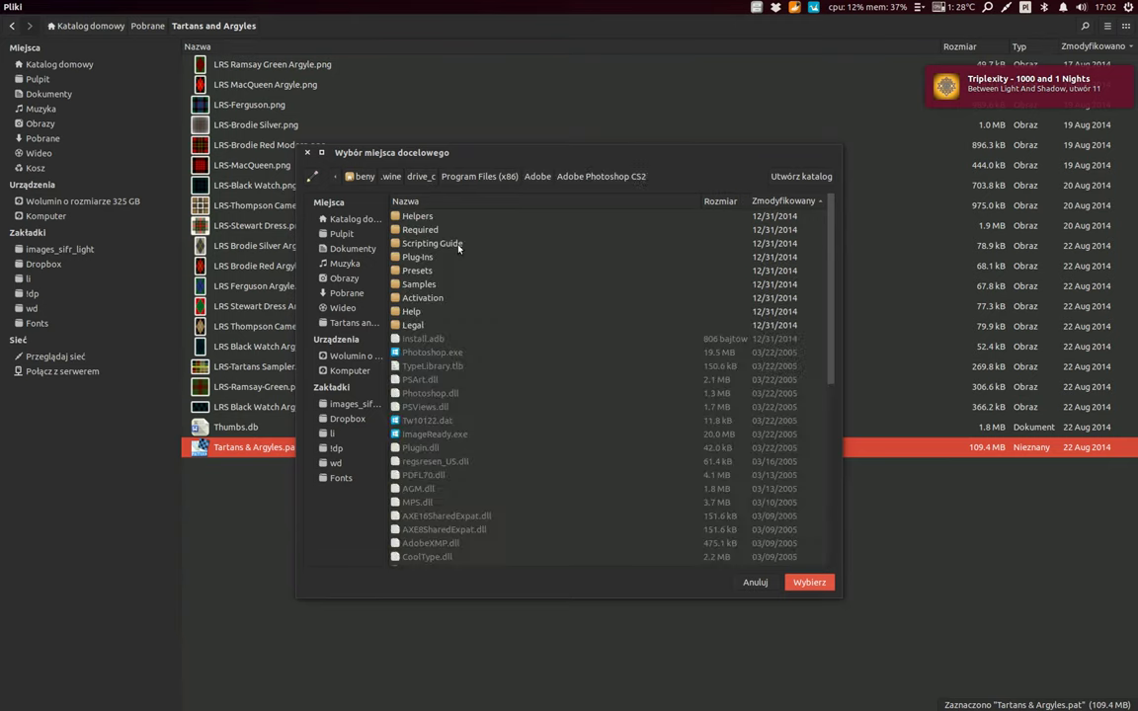
pyautogui.click(426, 273)
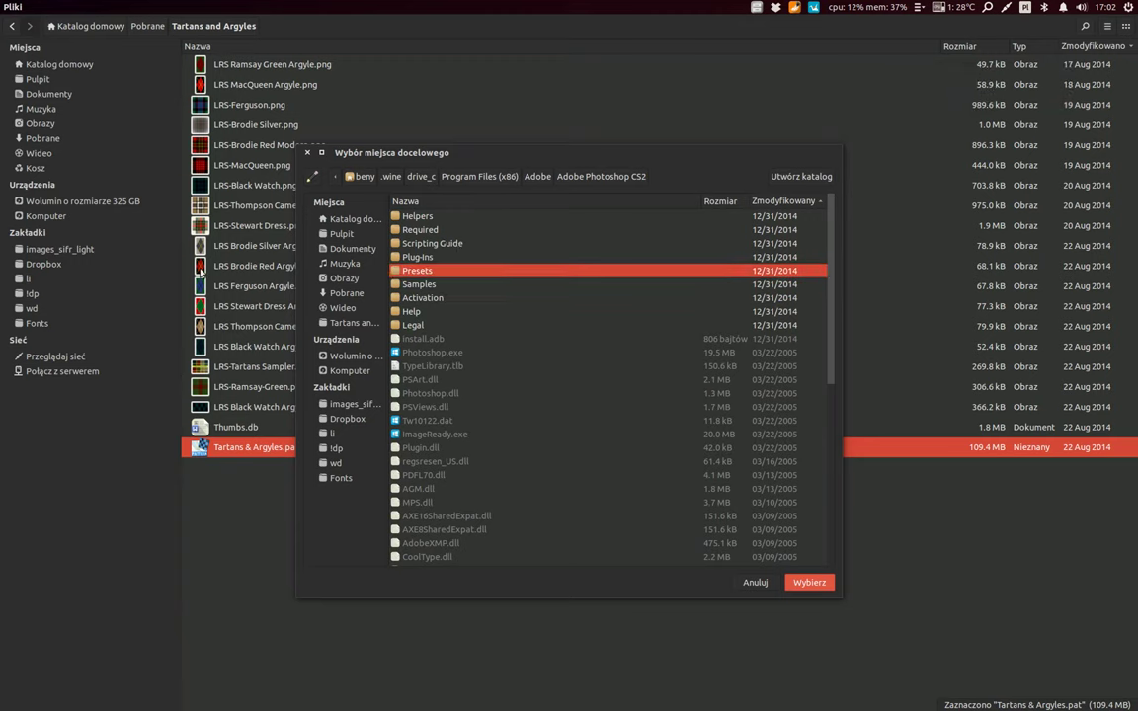
pyautogui.doubleClick(460, 273)
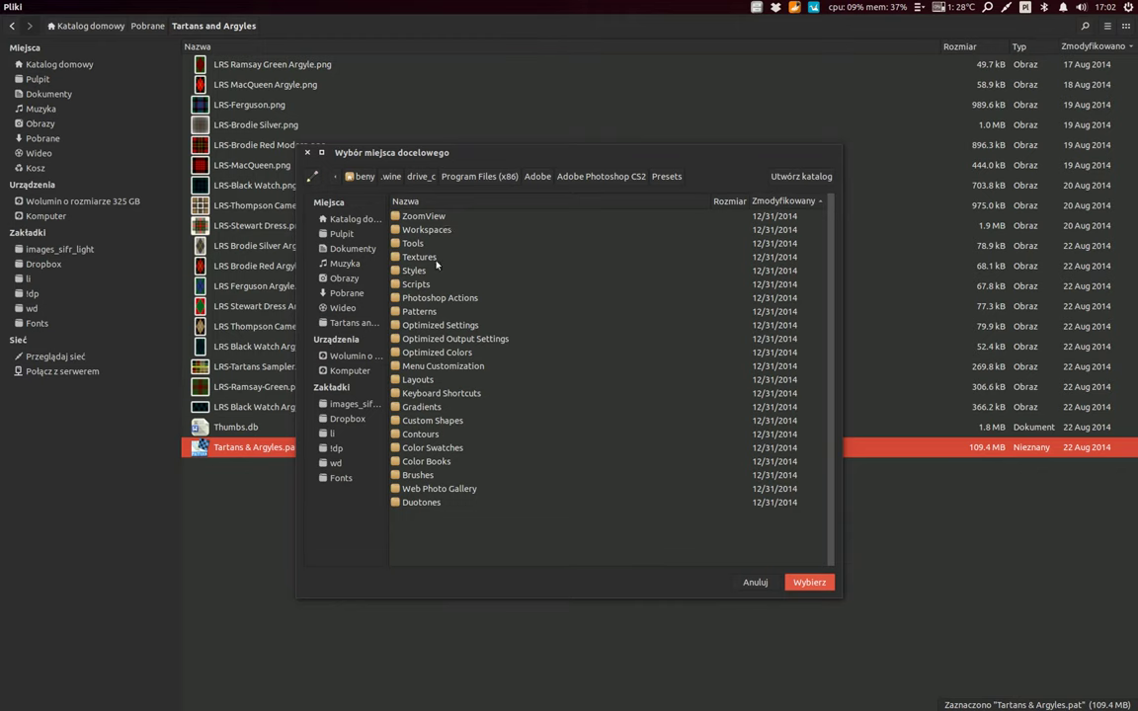
pyautogui.click(422, 462)
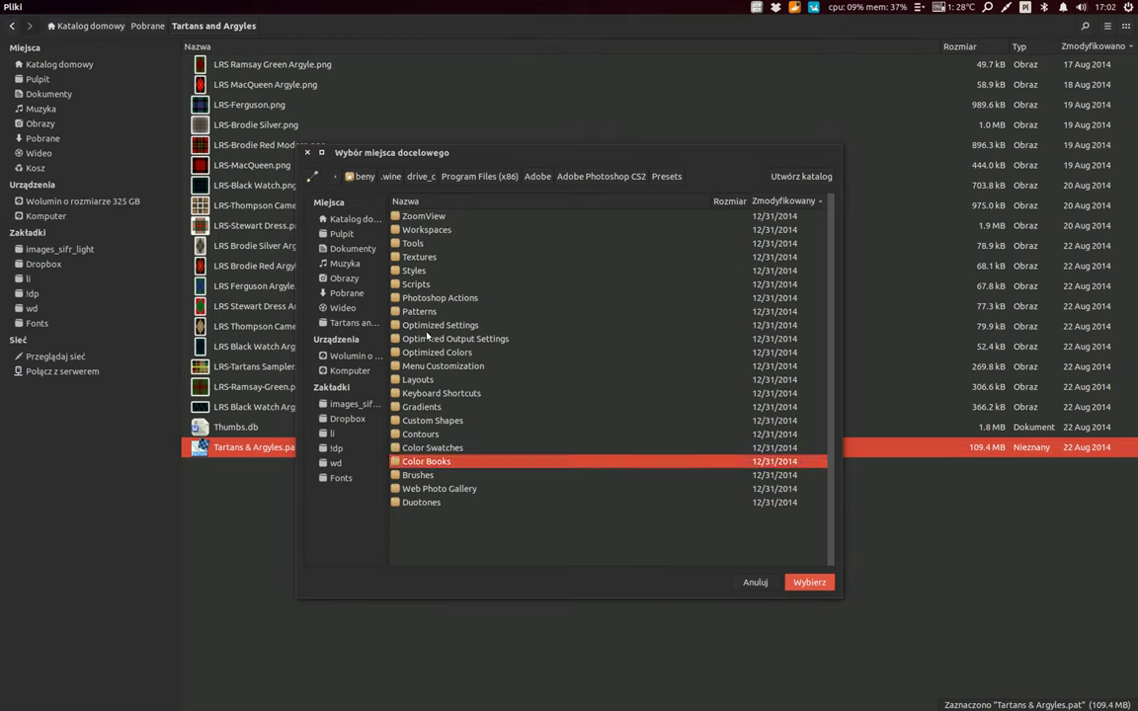
pyautogui.click(434, 325)
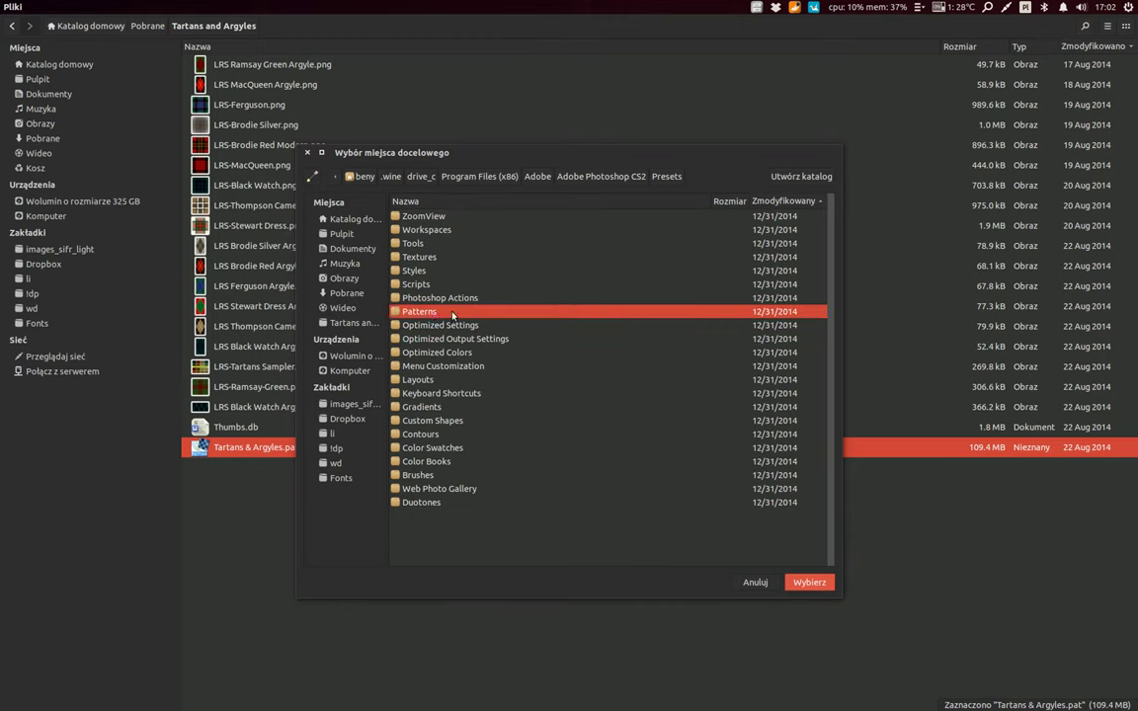
pyautogui.doubleClick(439, 313)
pyautogui.click(808, 582)
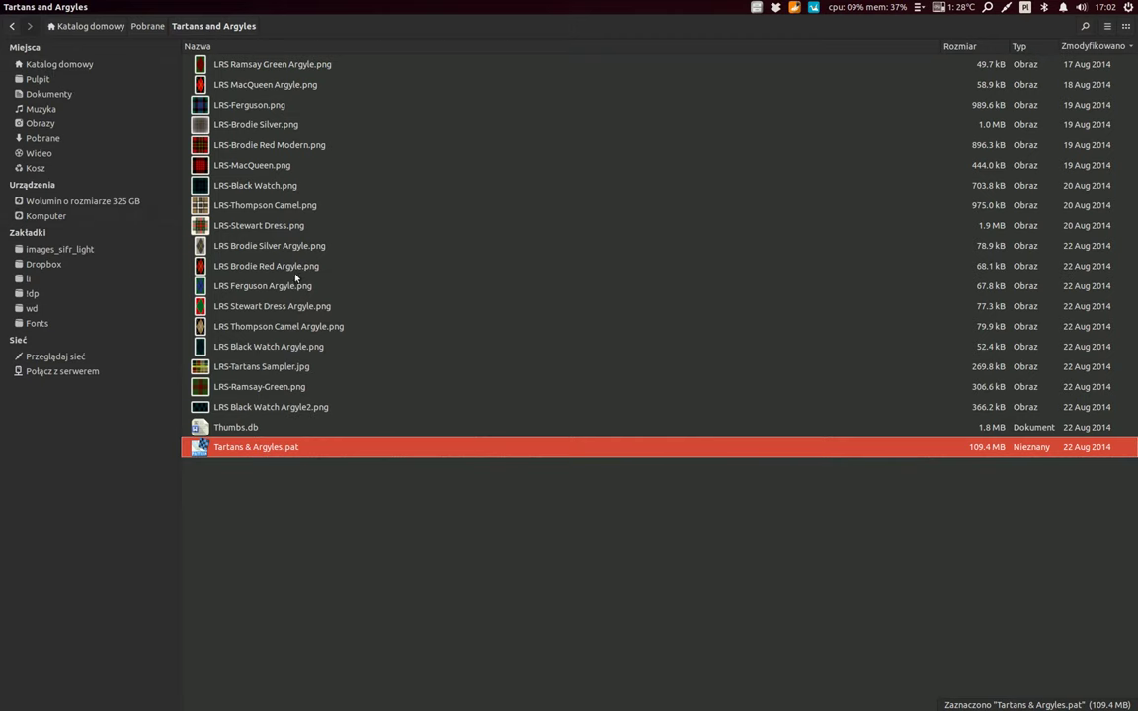
# Open a terminal with a cd command and copy the Patterns path from line 9 of the notes.
pyautogui.hotkey('alt', 'Tab')
pyautogui.click(739, 364)
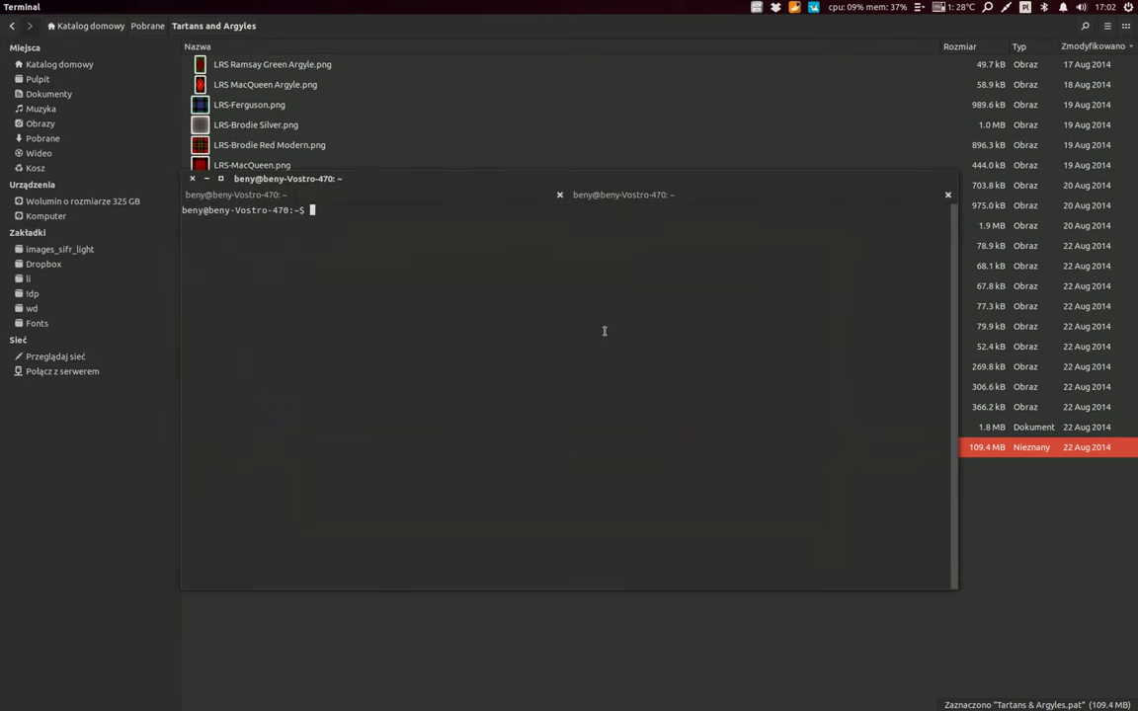
pyautogui.write('cd')
pyautogui.write(' "')
pyautogui.hotkey('alt', 'Tab')
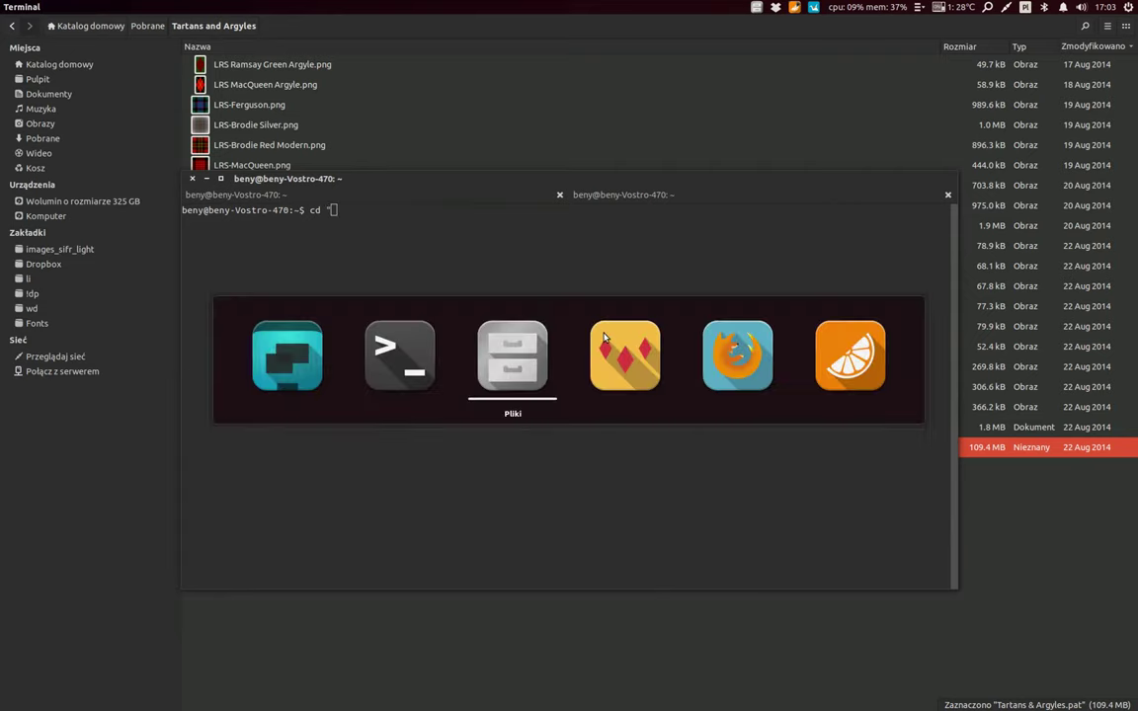
pyautogui.click(605, 338)
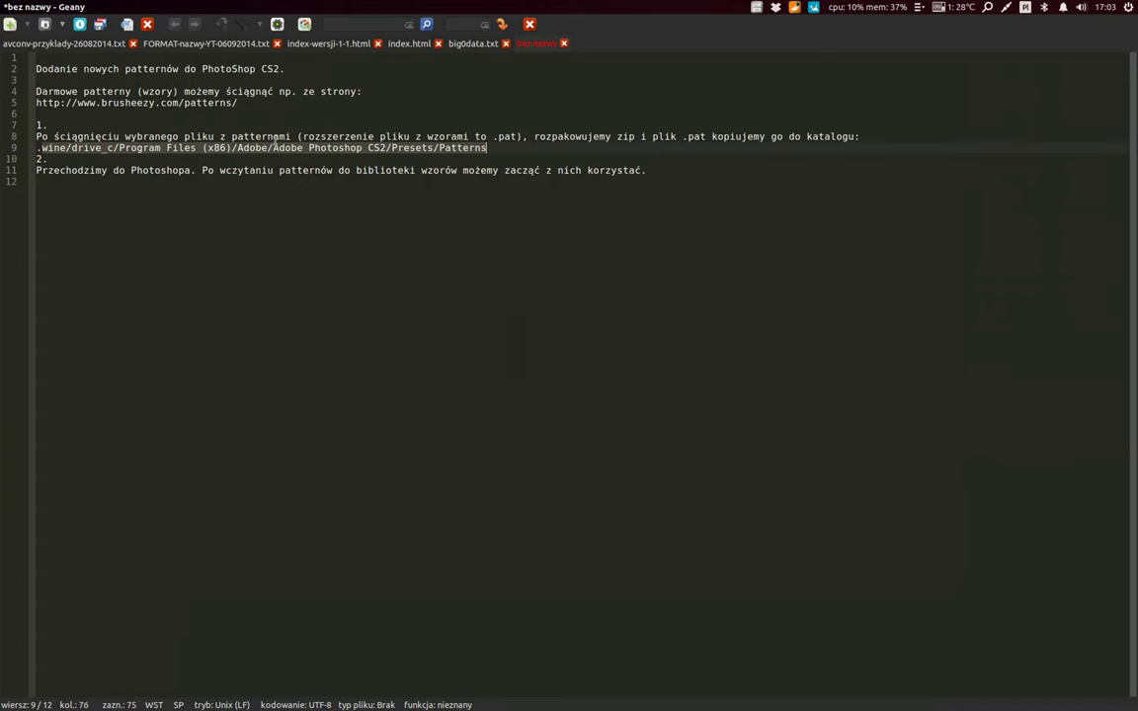
pyautogui.press('Home')
pyautogui.hotkey('shift', 'End')
pyautogui.rightClick(372, 144)
pyautogui.click(394, 192)
# Close the extra terminal window and cd into the pasted, quoted Patterns folder path.
pyautogui.hotkey('alt', 'Tab')
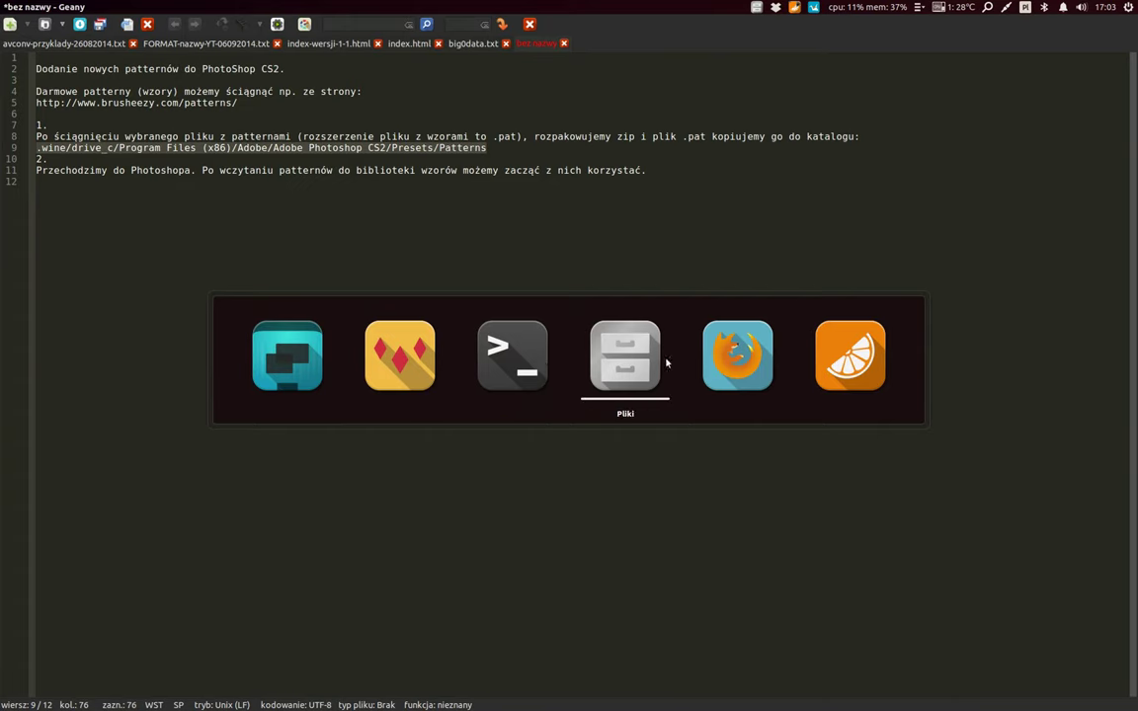
pyautogui.click(514, 331)
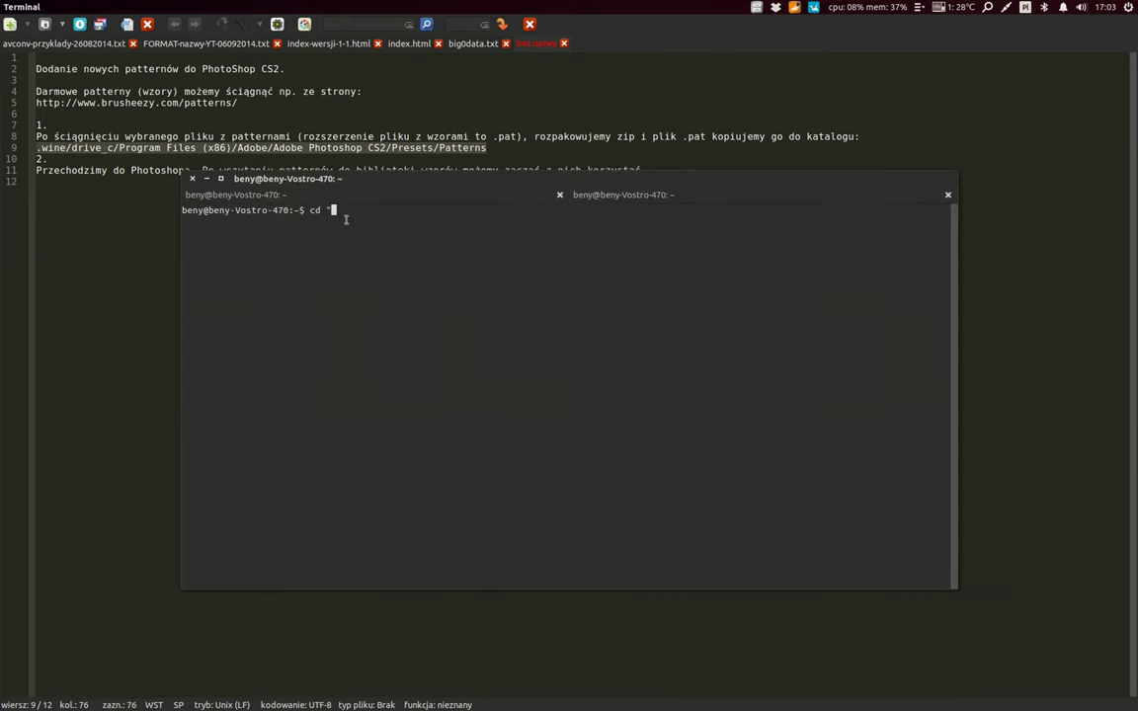
pyautogui.hotkey('ctrl', 'shift', 'w')
pyautogui.click(191, 179)
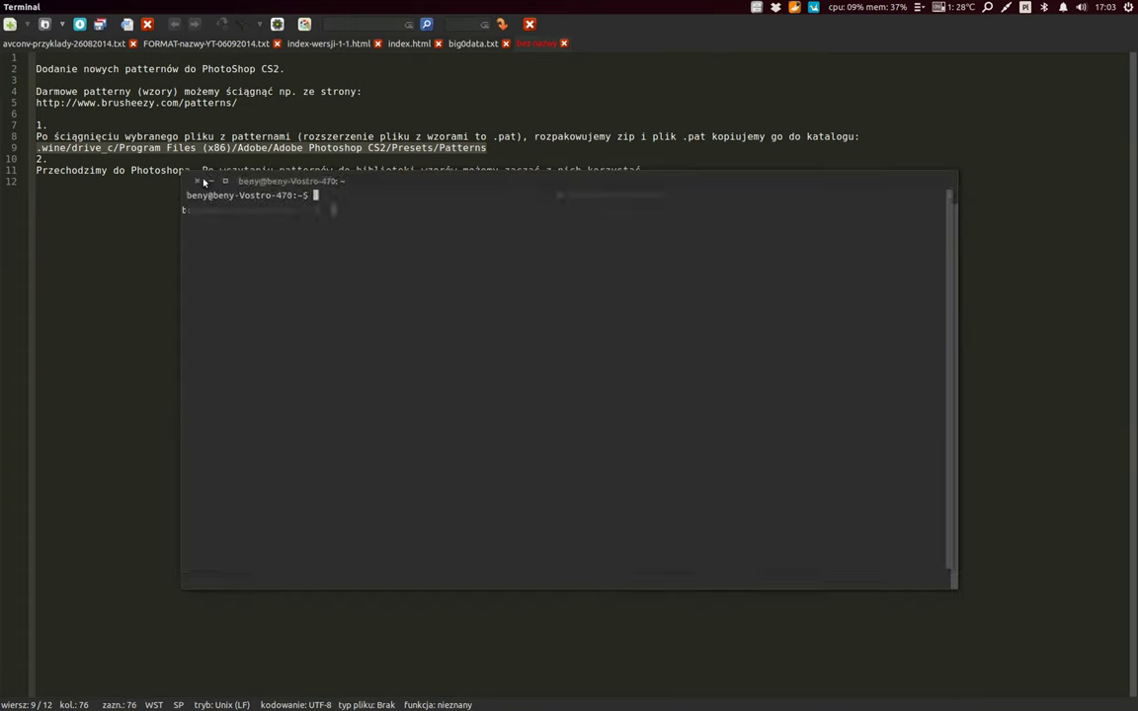
pyautogui.rightClick(334, 208)
pyautogui.write('cd "')
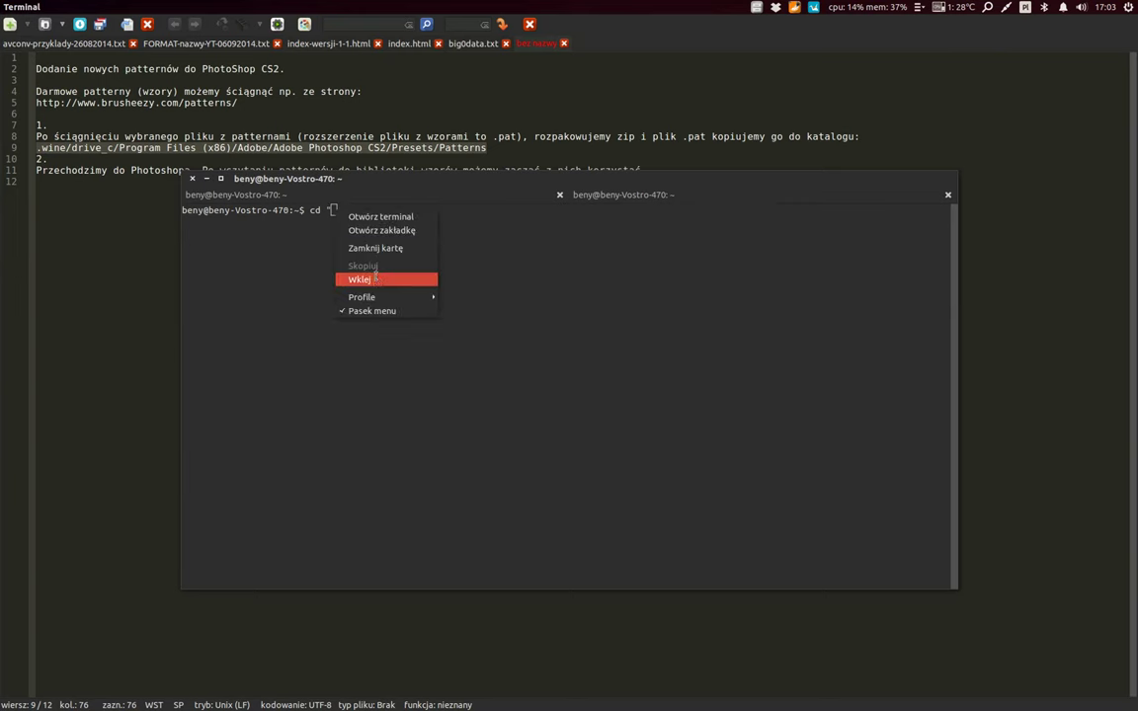
pyautogui.click(367, 280)
pyautogui.write('"')
pyautogui.press('Return')
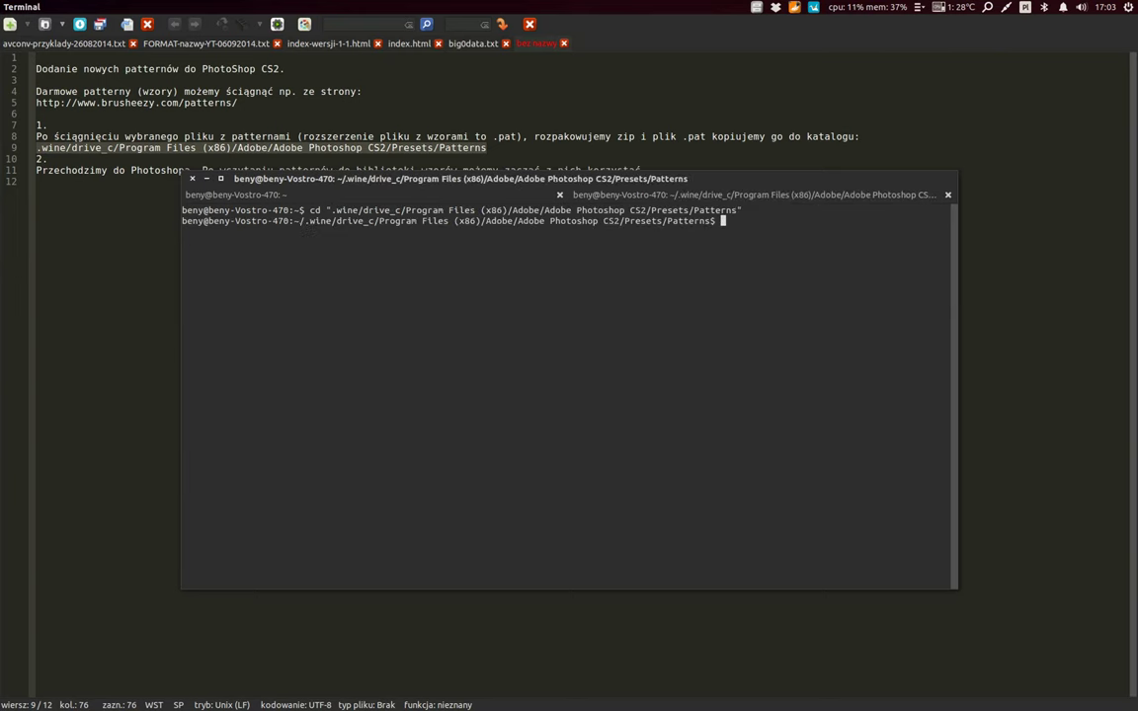
# Run ls -a, mark Tartans & Argyles.pat in the listing, and close the terminal.
pyautogui.write('ls -a')
pyautogui.press('Return')
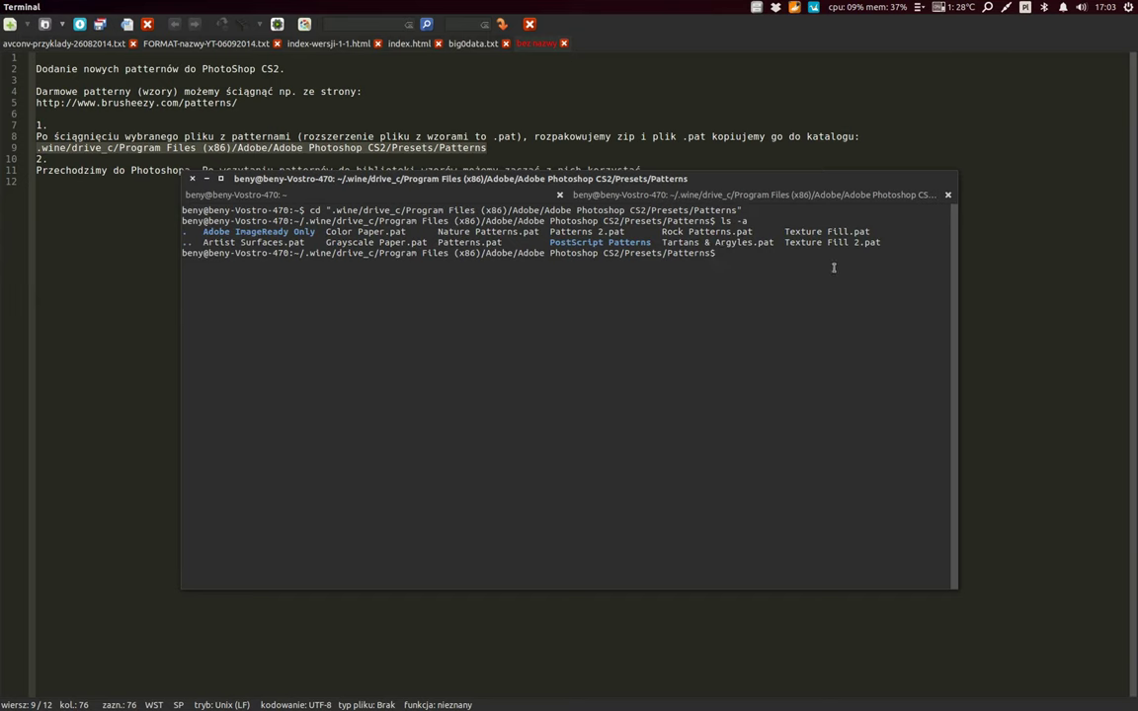
pyautogui.moveTo(662, 242); pyautogui.dragTo(776, 242)
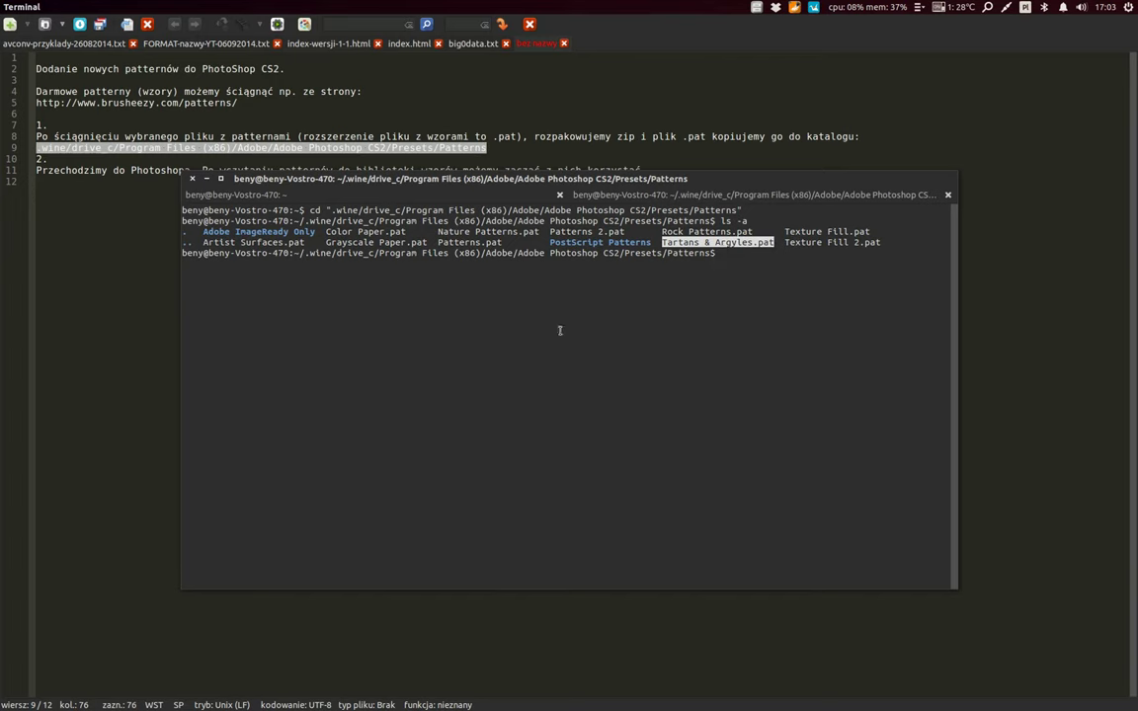
pyautogui.click(191, 179)
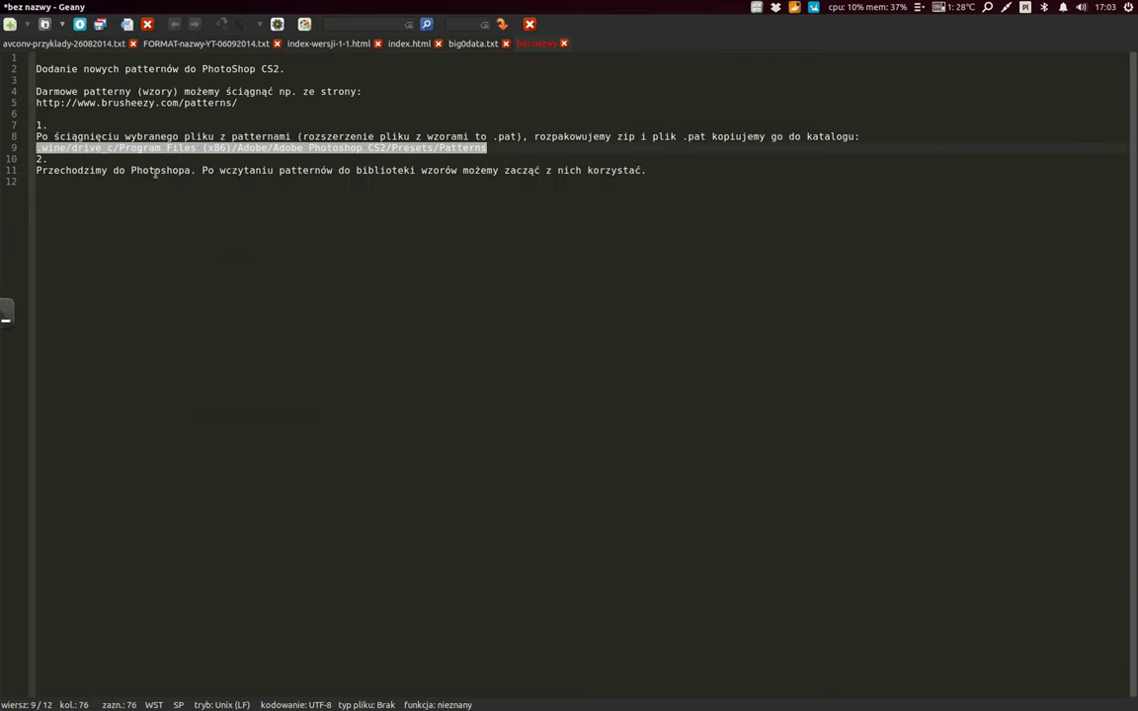
# Highlight 'Przechodzimy do Photoshopa.' and the following sentence on line 11 of the notes.
pyautogui.click(48, 170)
pyautogui.press('Home')
pyautogui.hotkey('shift', 'Right')
pyautogui.hotkey('shift', 'Right')
pyautogui.hotkey('shift', 'Right')
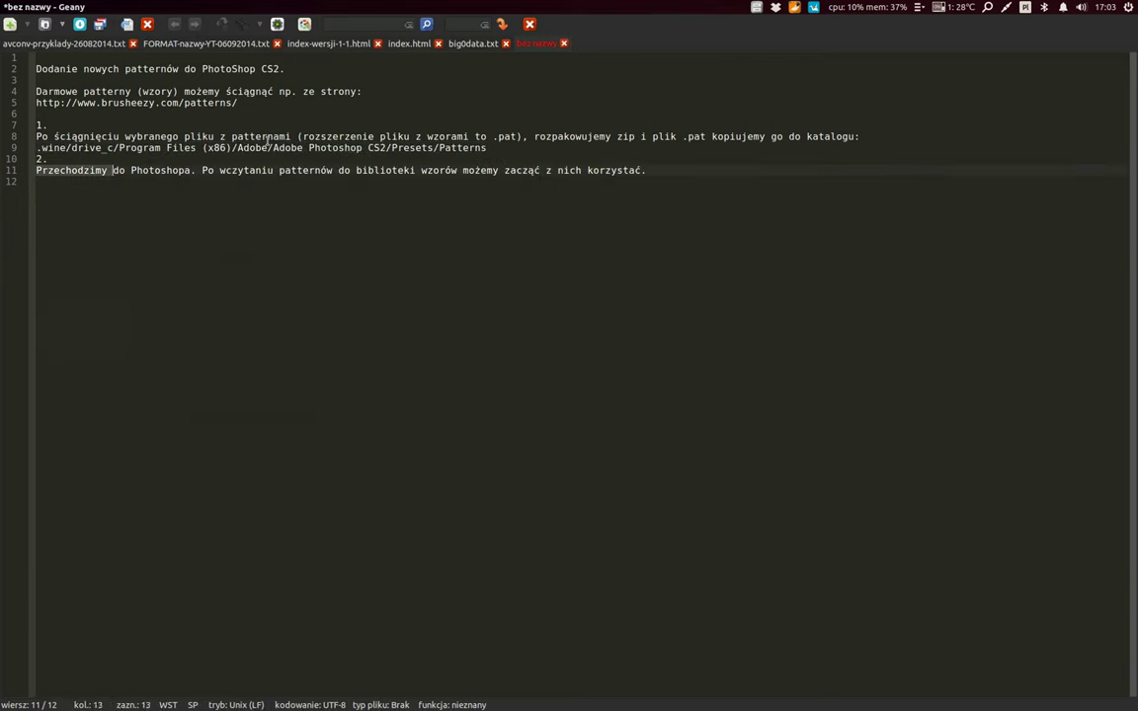
pyautogui.hotkey('shift', 'Right')
pyautogui.hotkey('shift', 'Right')
pyautogui.hotkey('shift', 'Right')
pyautogui.press('Right')
pyautogui.hotkey('shift', 'Right')
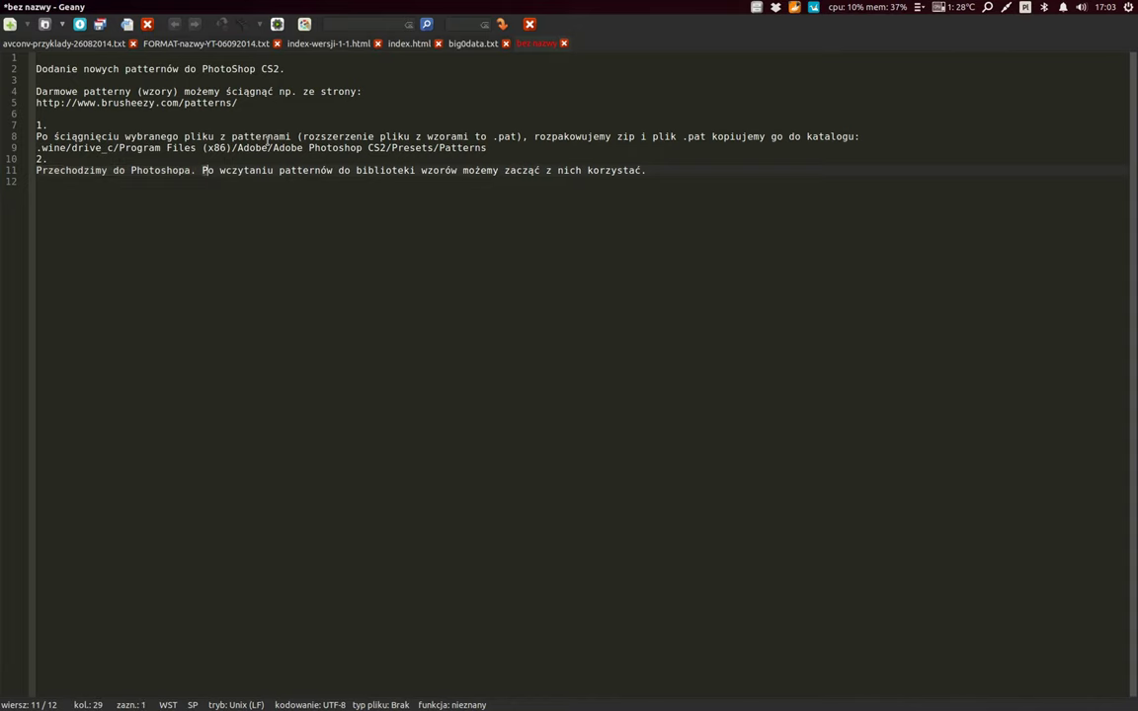
pyautogui.hotkey('shift', 'Right')
pyautogui.hotkey('shift', 'Right')
pyautogui.hotkey('shift', 'Right')
pyautogui.hotkey('shift', 'Right')
pyautogui.hotkey('shift', 'Right')
pyautogui.hotkey('shift', 'Right')
pyautogui.hotkey('shift', 'Right')
pyautogui.hotkey('shift', 'Right')
pyautogui.hotkey('shift', 'Right')
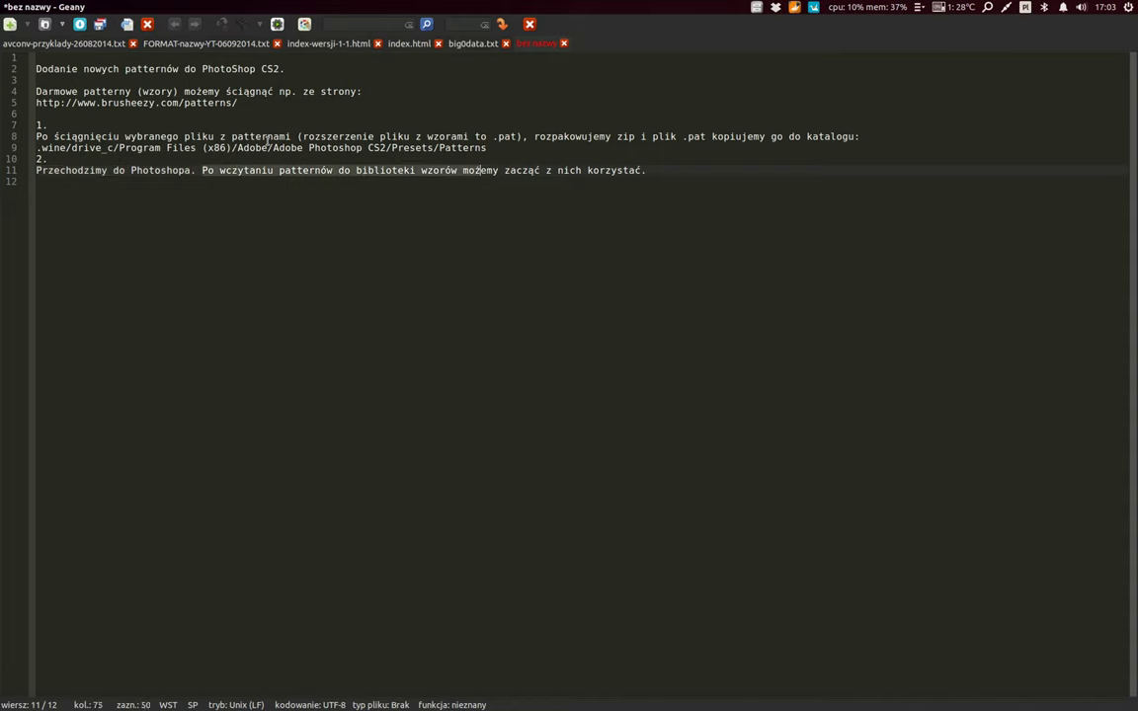
pyautogui.hotkey('shift', 'Right')
pyautogui.hotkey('shift', 'Right')
pyautogui.hotkey('shift', 'Right')
pyautogui.hotkey('shift', 'Right')
pyautogui.hotkey('shift', 'Right')
pyautogui.hotkey('shift', 'Right')
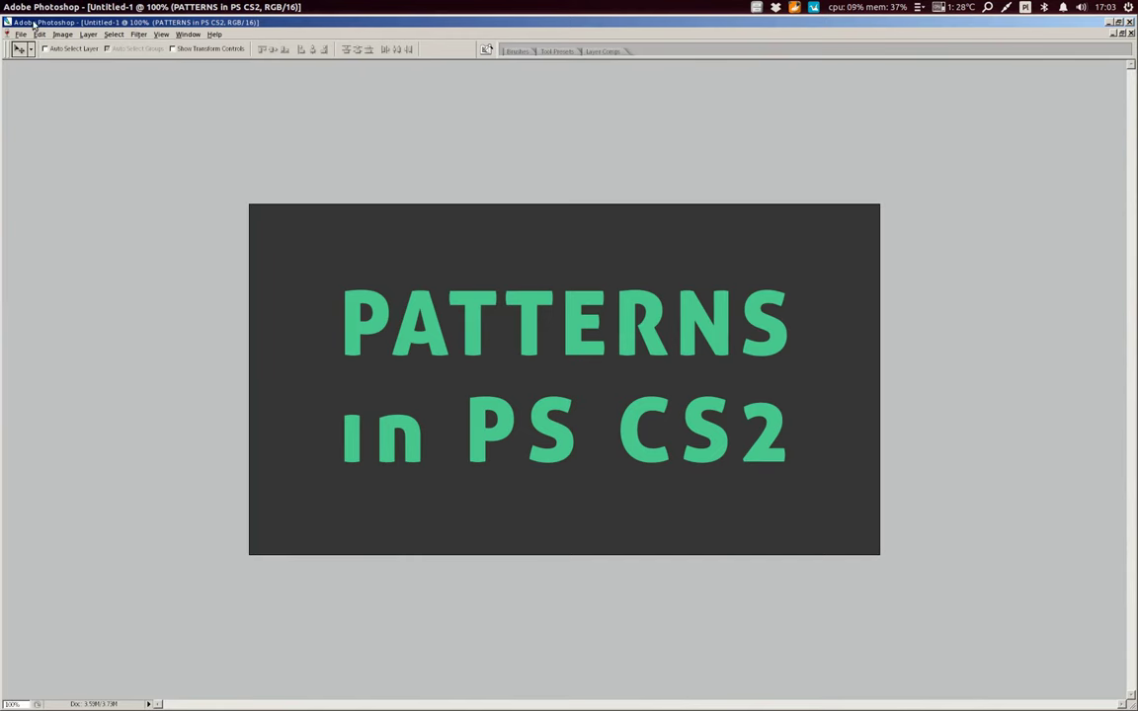
# Reset palette locations, close Color and History, and widen and raise the Layers palette.
pyautogui.click(159, 34)
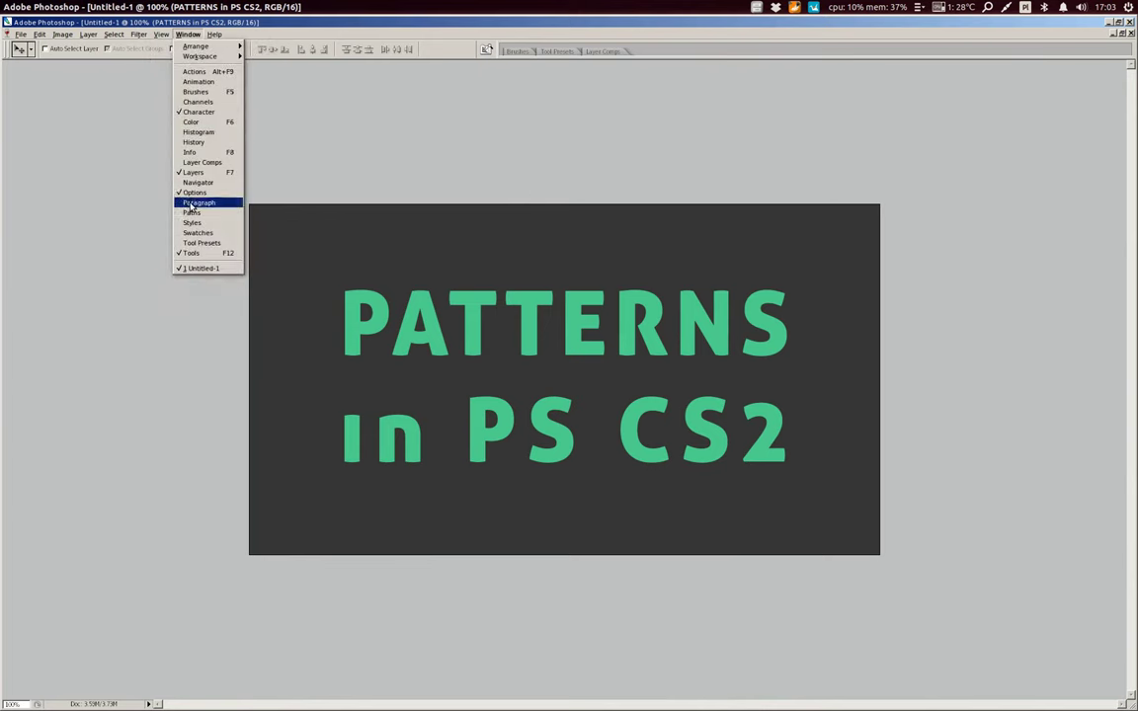
pyautogui.moveTo(201, 57)
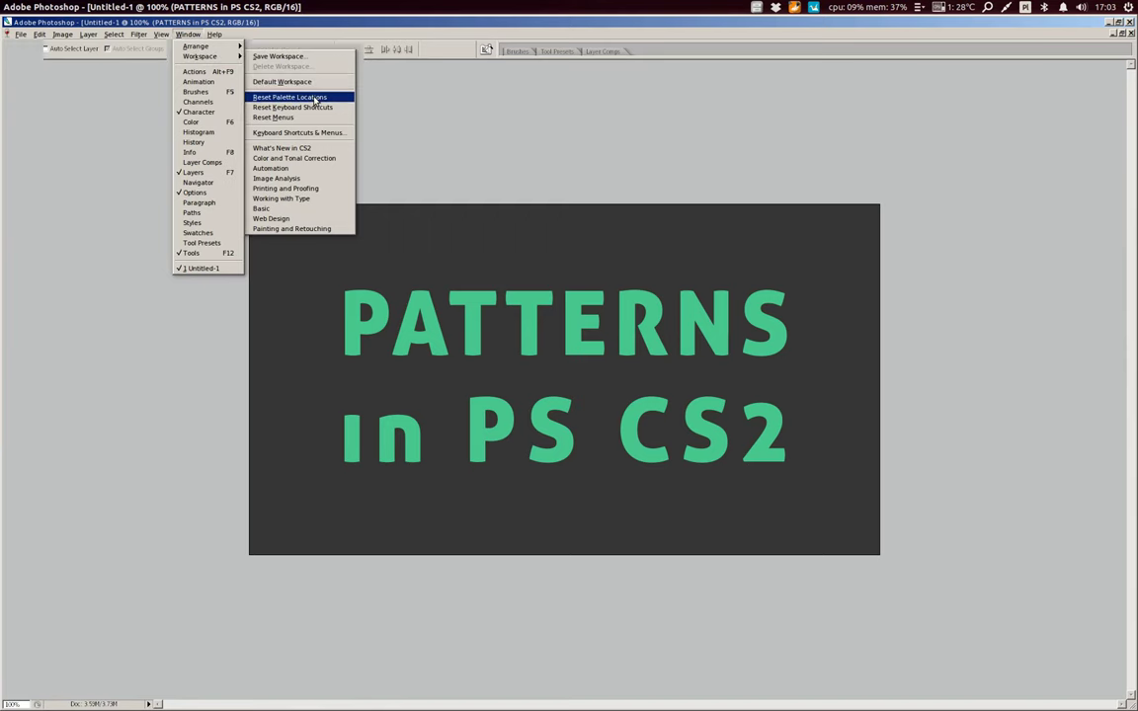
pyautogui.click(314, 99)
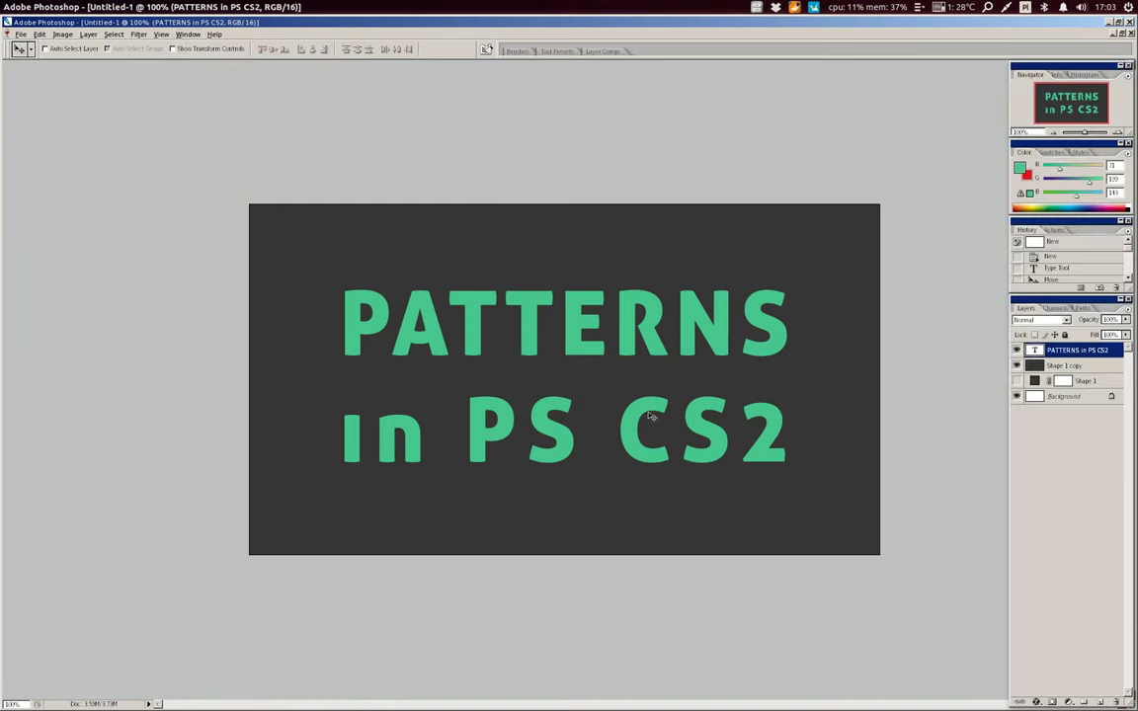
pyautogui.click(1128, 143)
pyautogui.click(1128, 221)
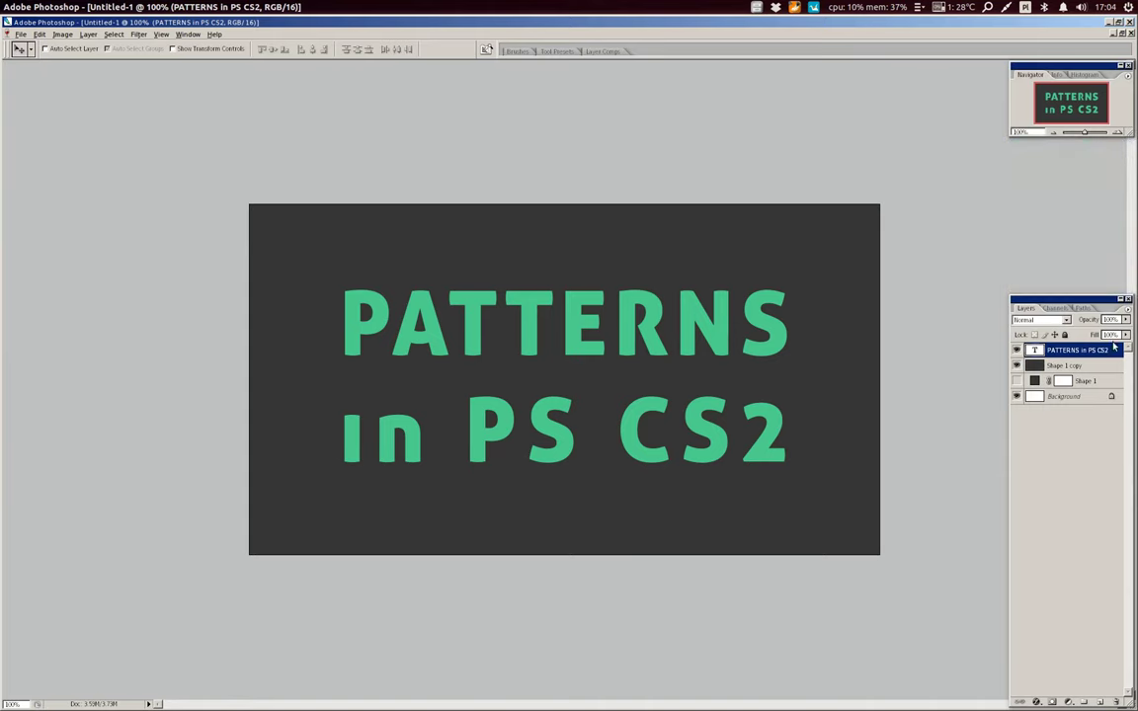
pyautogui.click(1067, 366)
pyautogui.moveTo(1011, 346); pyautogui.dragTo(954, 346)
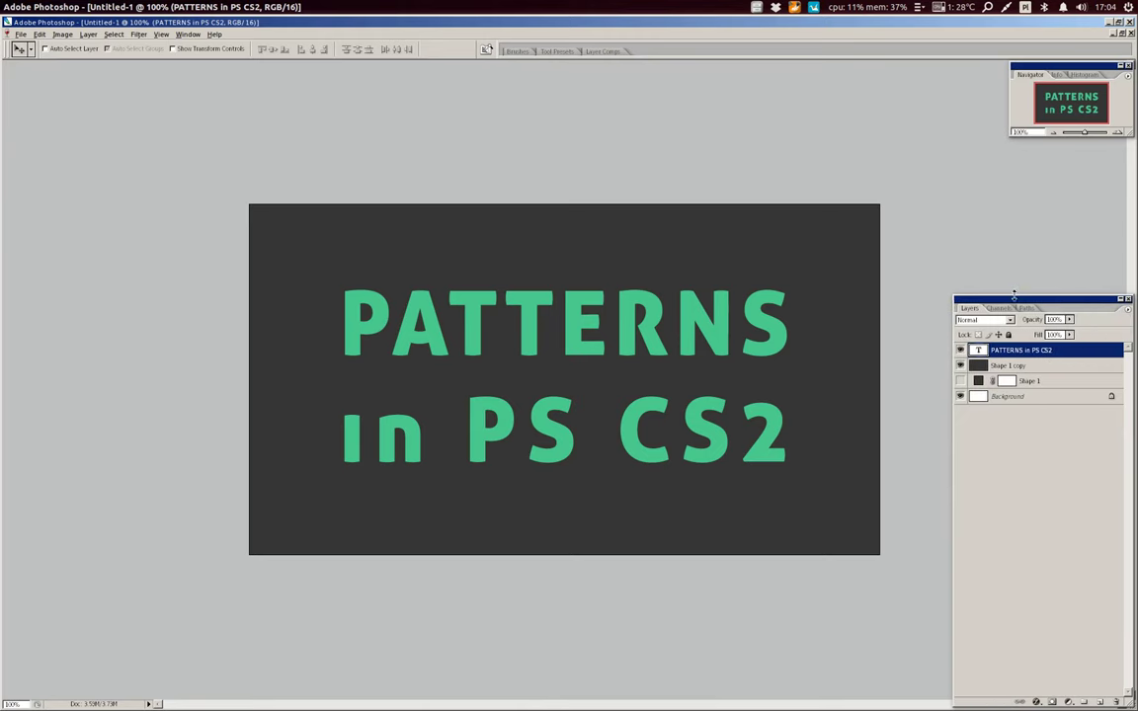
pyautogui.moveTo(1010, 301); pyautogui.dragTo(960, 230)
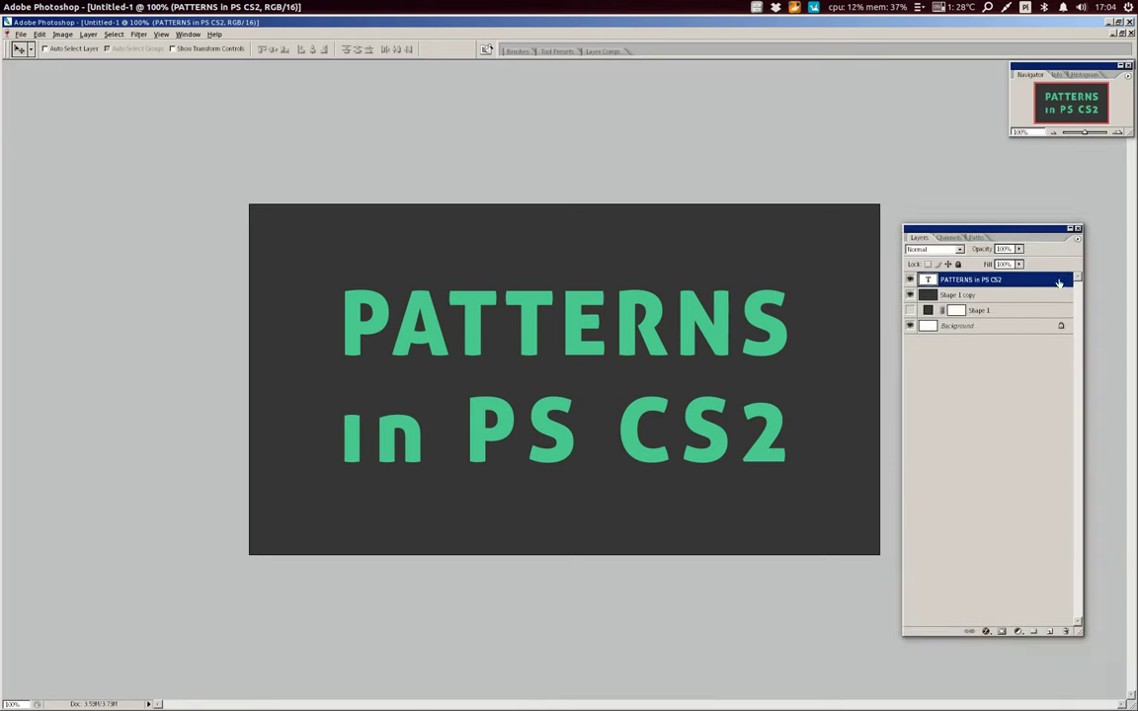
# Open the text layer's Layer Style and turn on Pattern Overlay.
pyautogui.doubleClick(1061, 281)
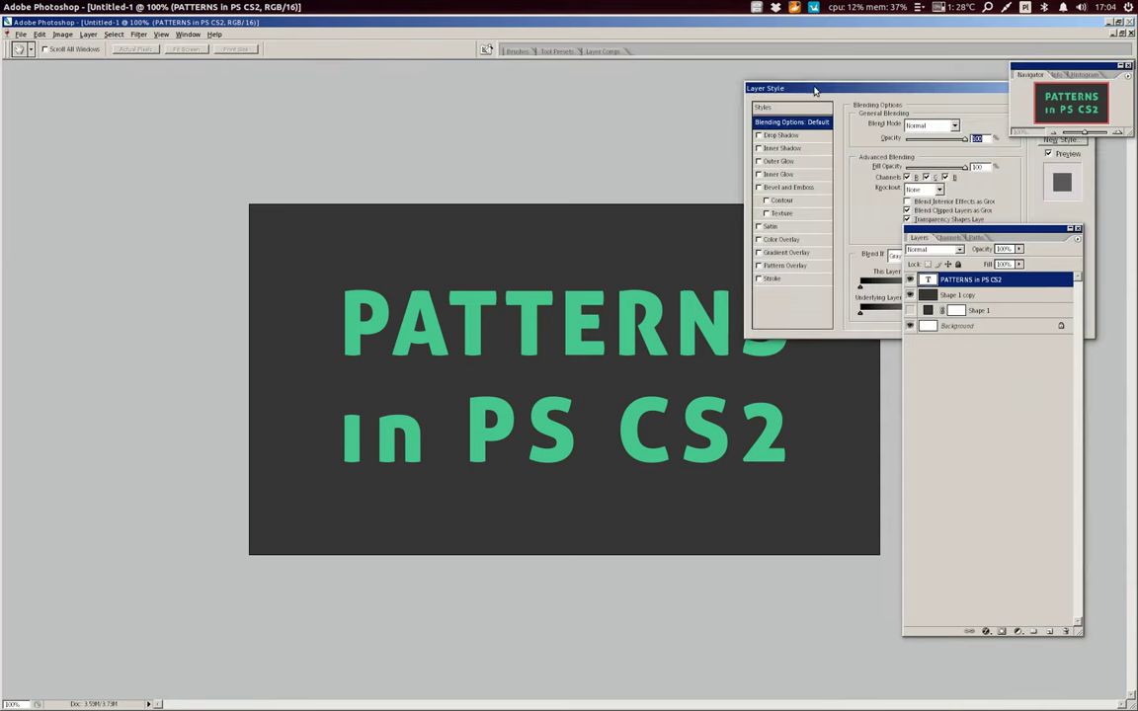
pyautogui.moveTo(815, 90); pyautogui.dragTo(314, 24)
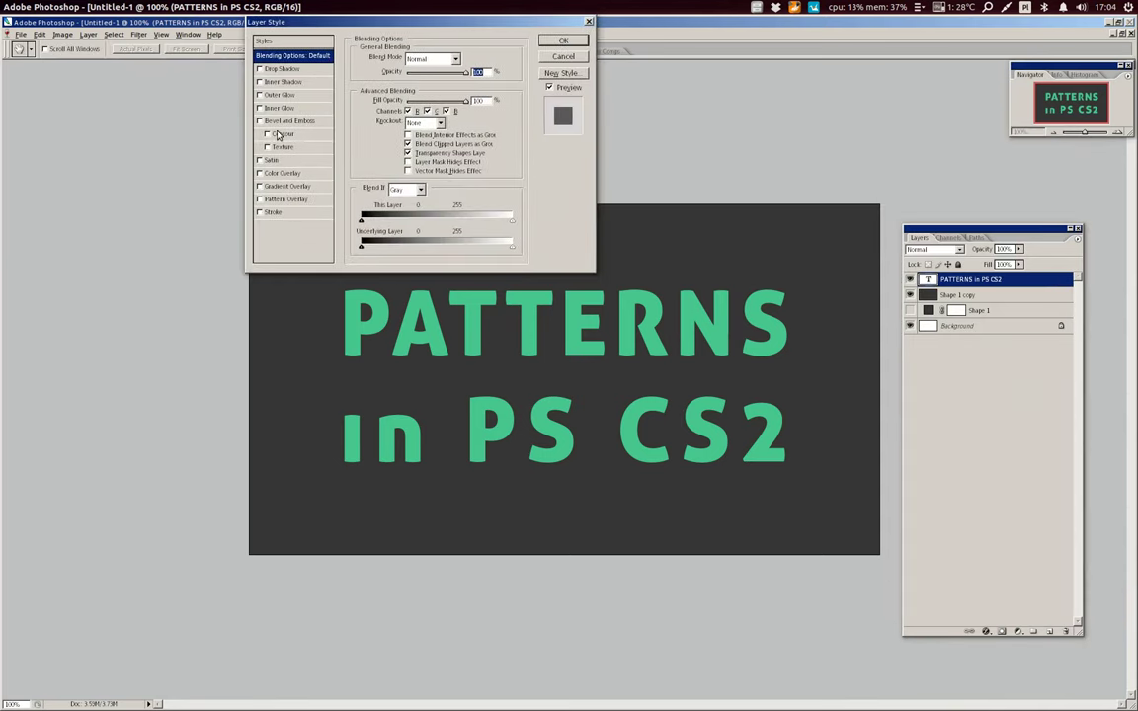
pyautogui.click(287, 200)
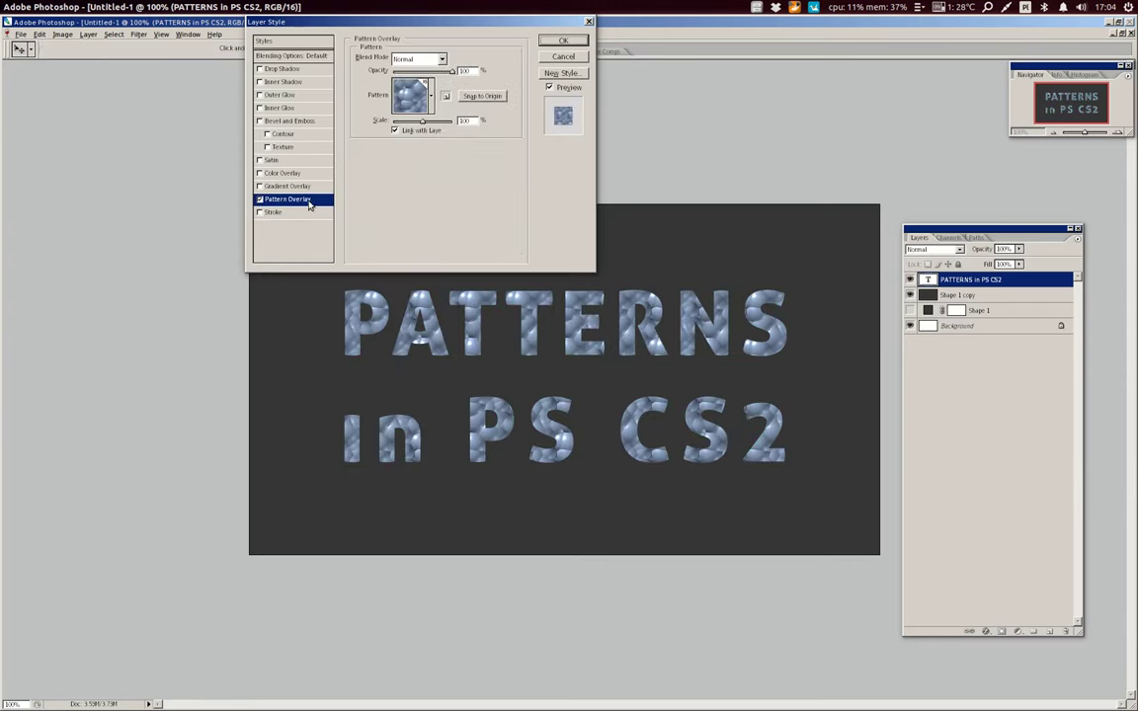
# Load Tartans & Argyles.pat into the overlay's pattern picker with Load Patterns.
pyautogui.click(430, 97)
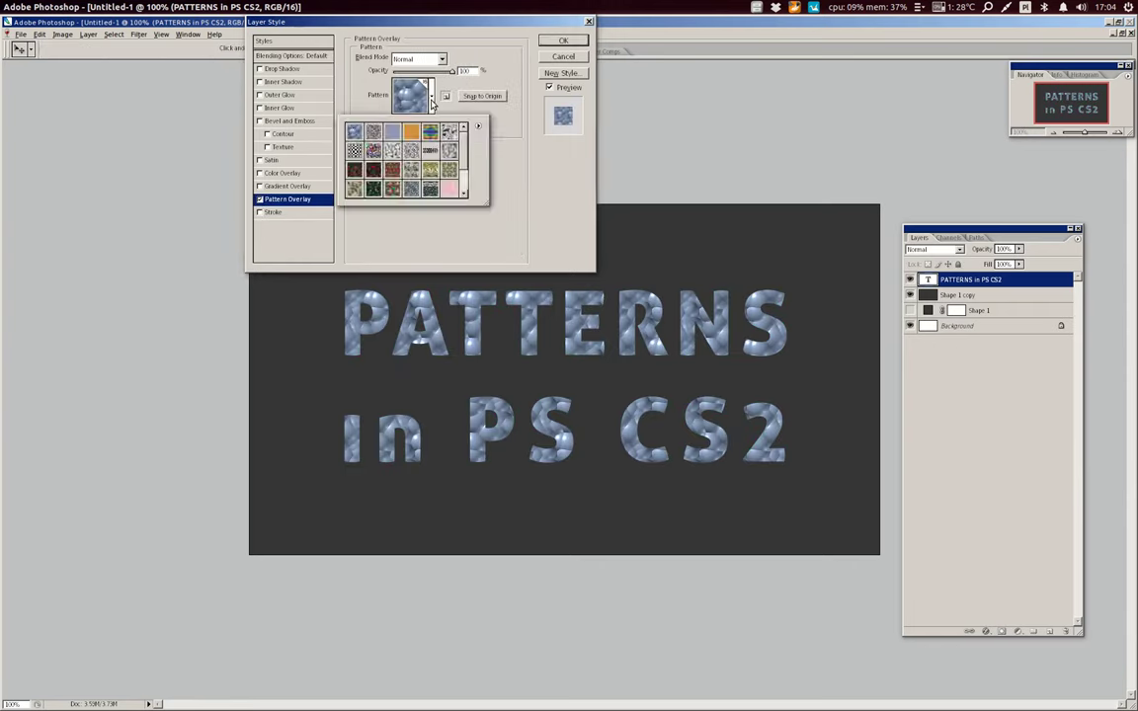
pyautogui.click(480, 129)
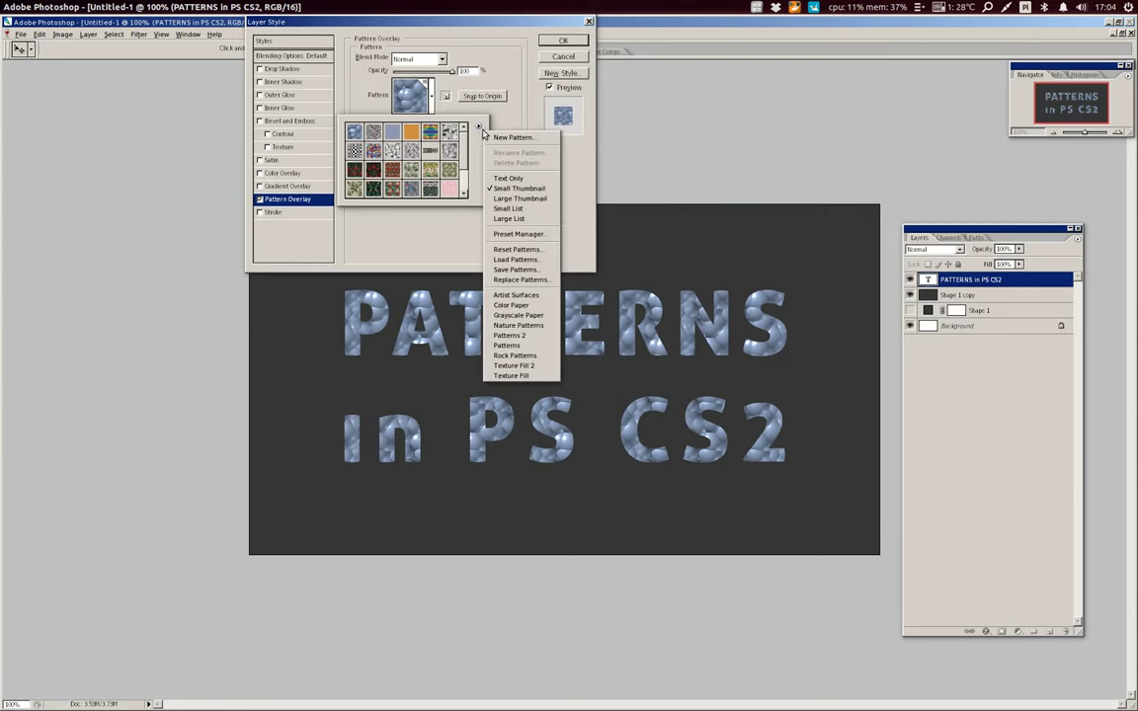
pyautogui.click(526, 262)
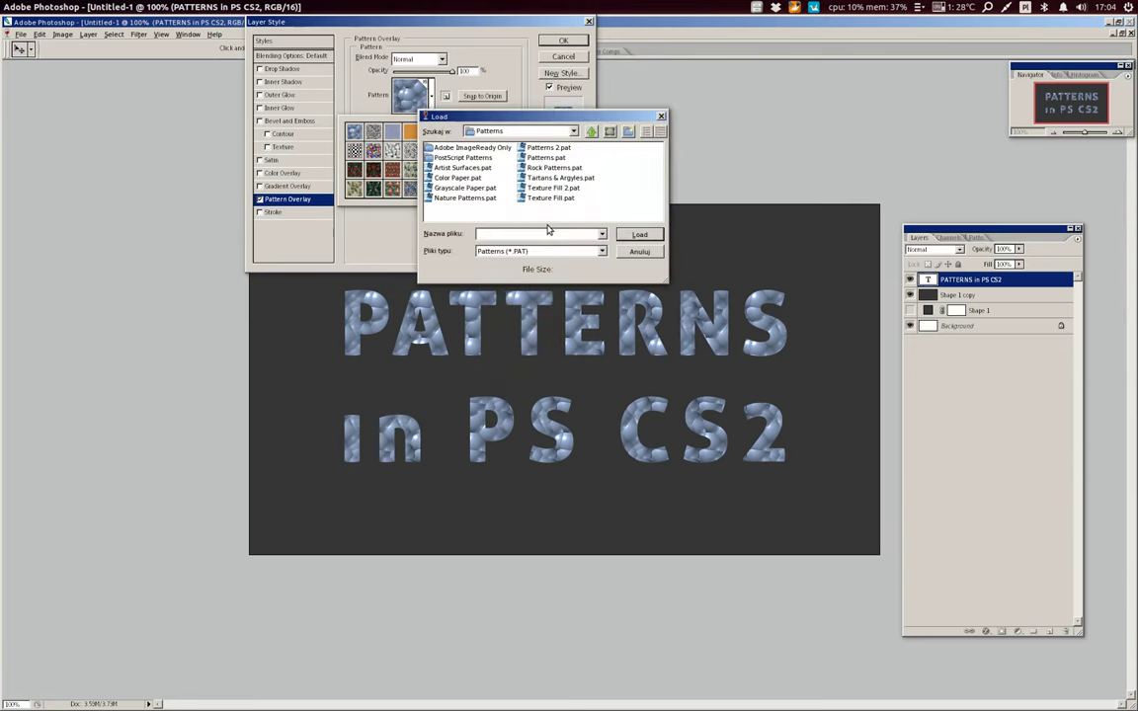
pyautogui.click(558, 178)
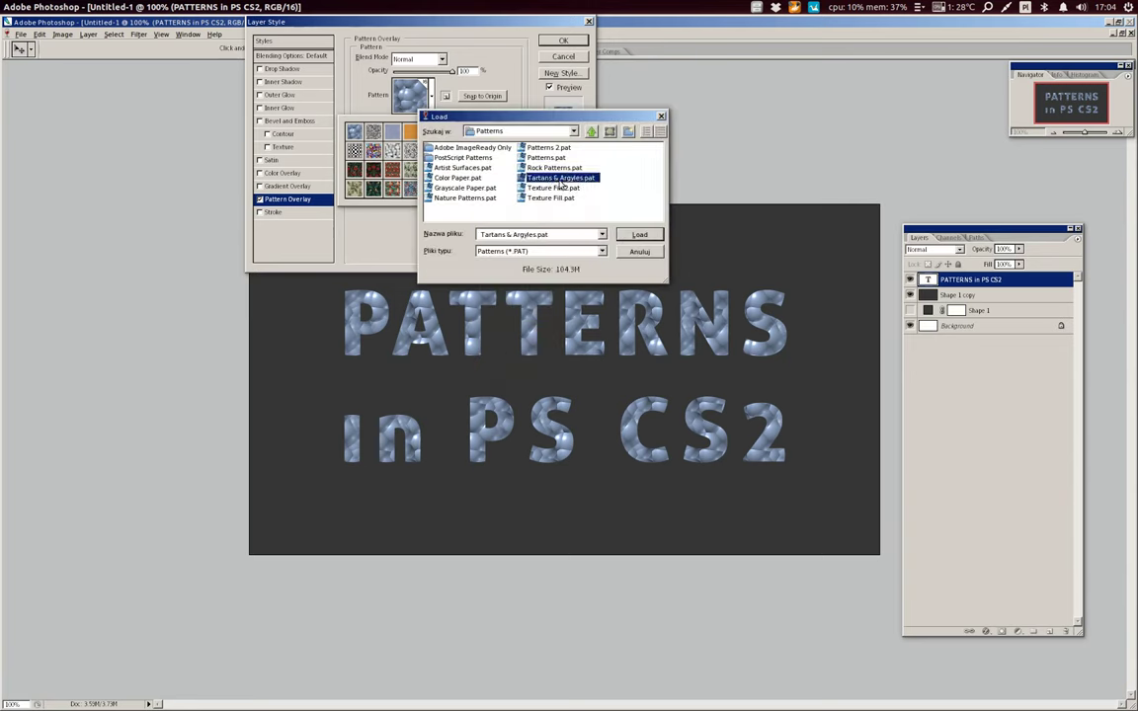
pyautogui.doubleClick(559, 179)
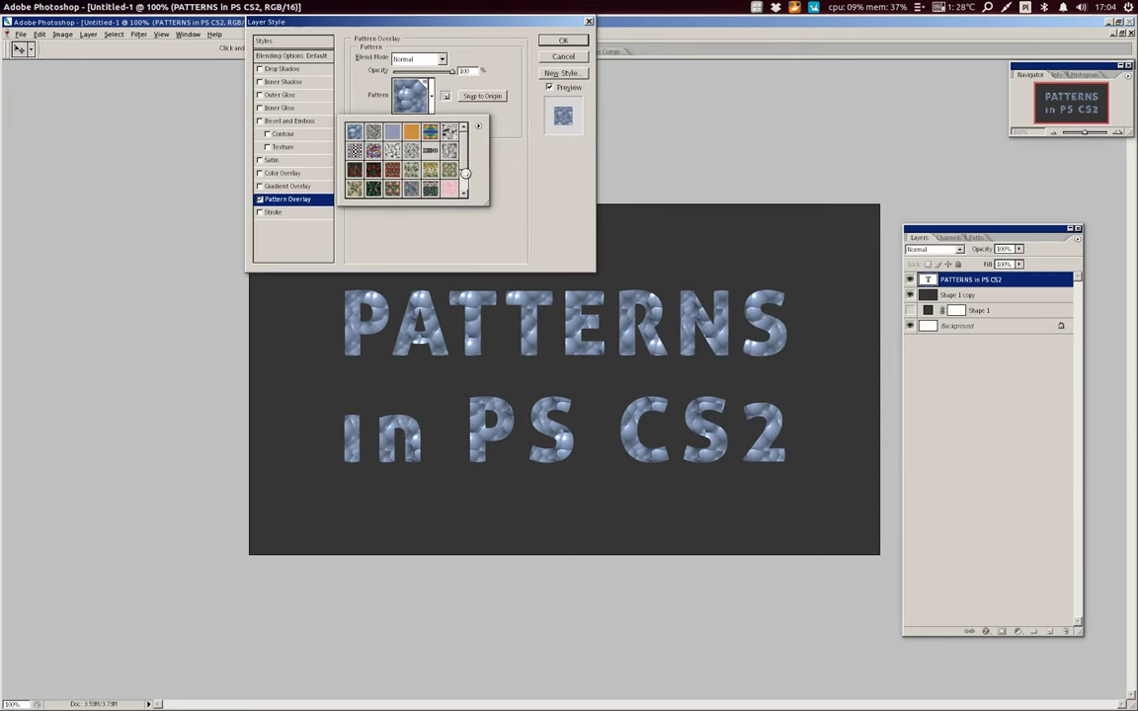
# Try the new tartan swatches on the text, ending on a dark teal argyle.
pyautogui.moveTo(466, 173)
pyautogui.mouseDown()
pyautogui.moveTo(467, 183)
pyautogui.moveTo(450, 184)
pyautogui.mouseUp()
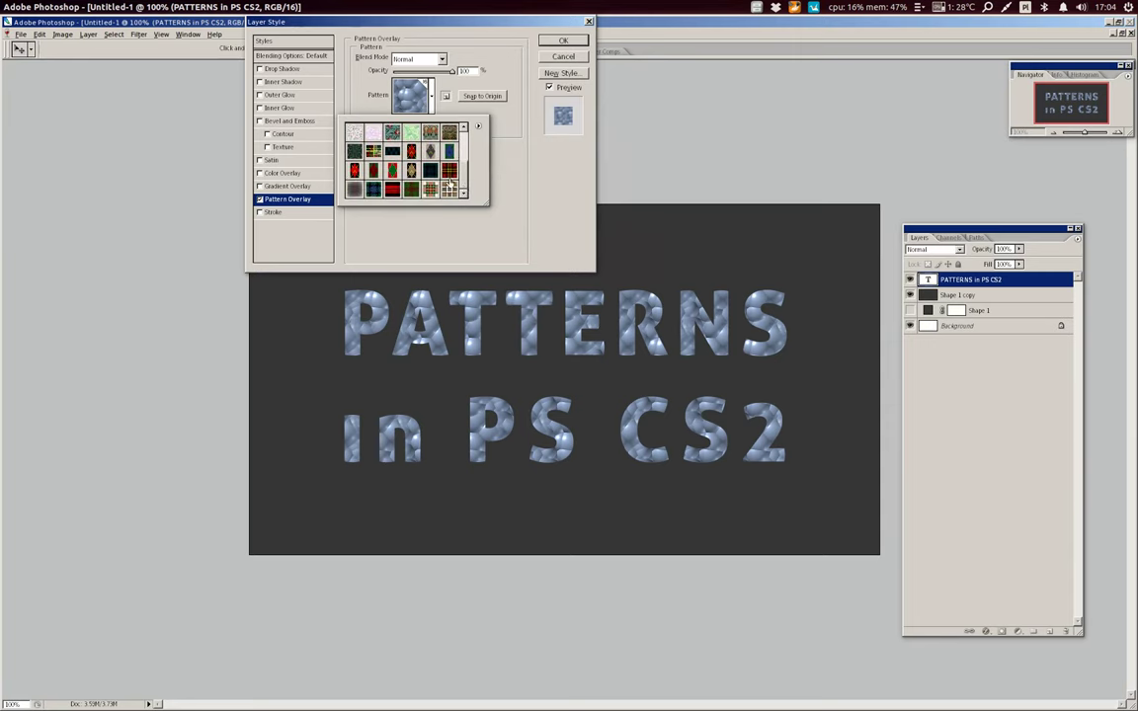
pyautogui.click(375, 151)
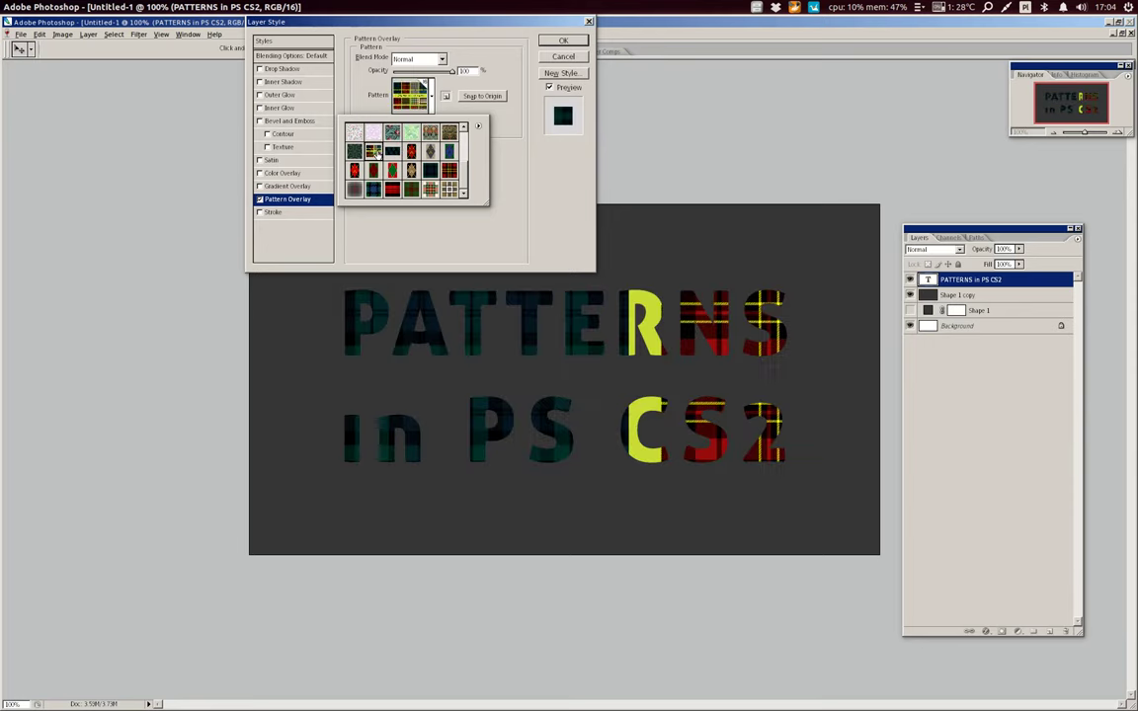
pyautogui.click(393, 153)
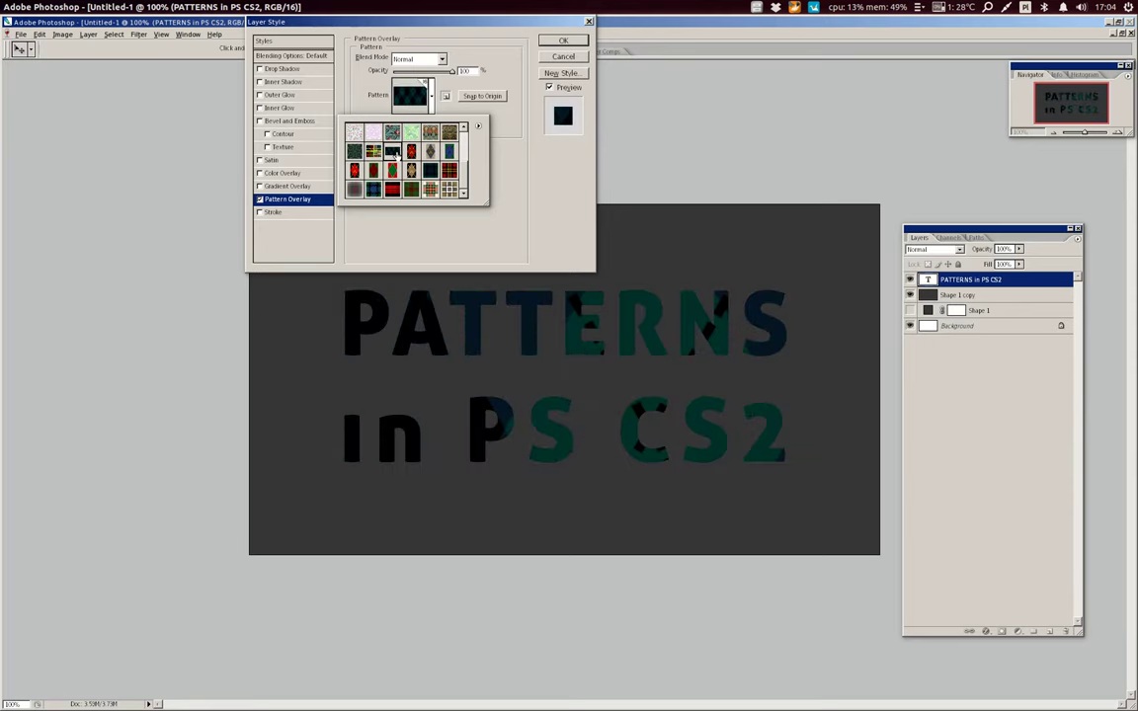
# Return the pattern overlay to 100% opacity and reduce its scale for a finer pattern.
pyautogui.click(395, 77)
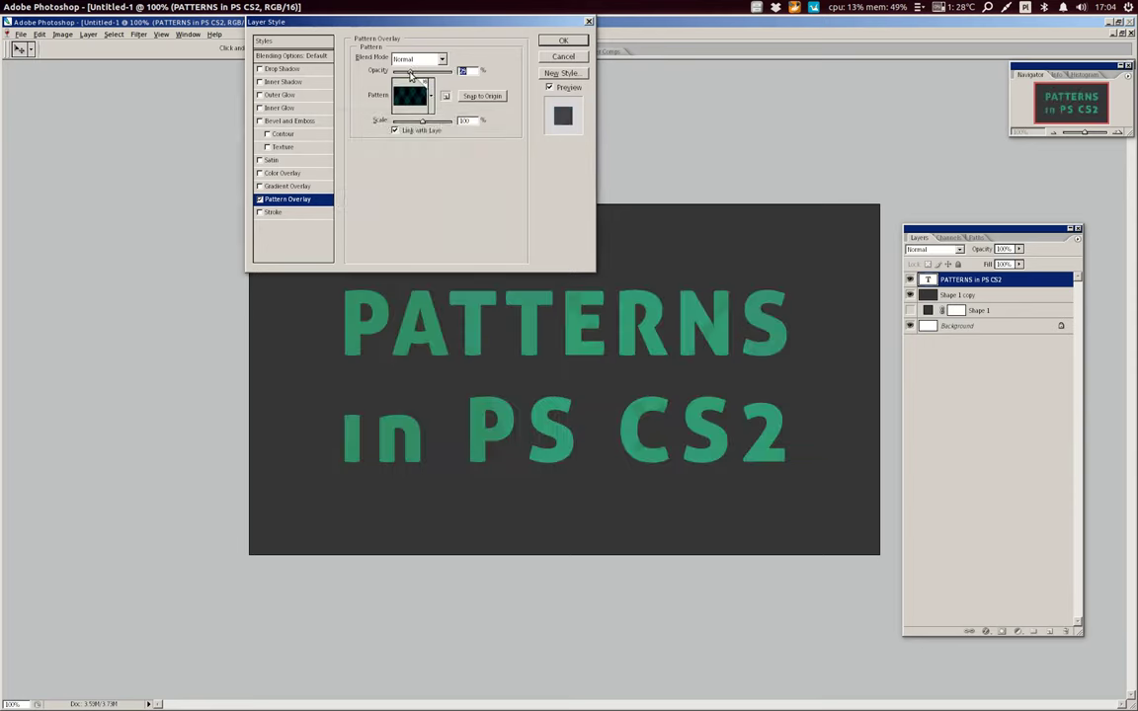
pyautogui.moveTo(410, 74); pyautogui.dragTo(455, 79)
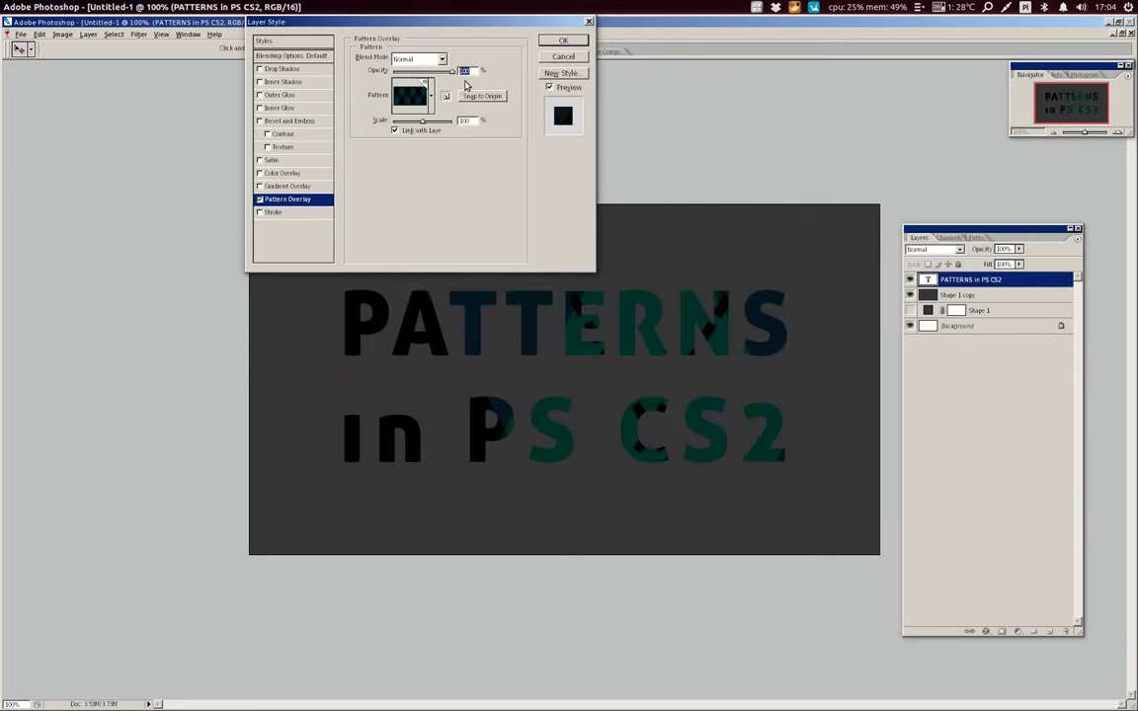
pyautogui.moveTo(423, 124); pyautogui.dragTo(395, 128)
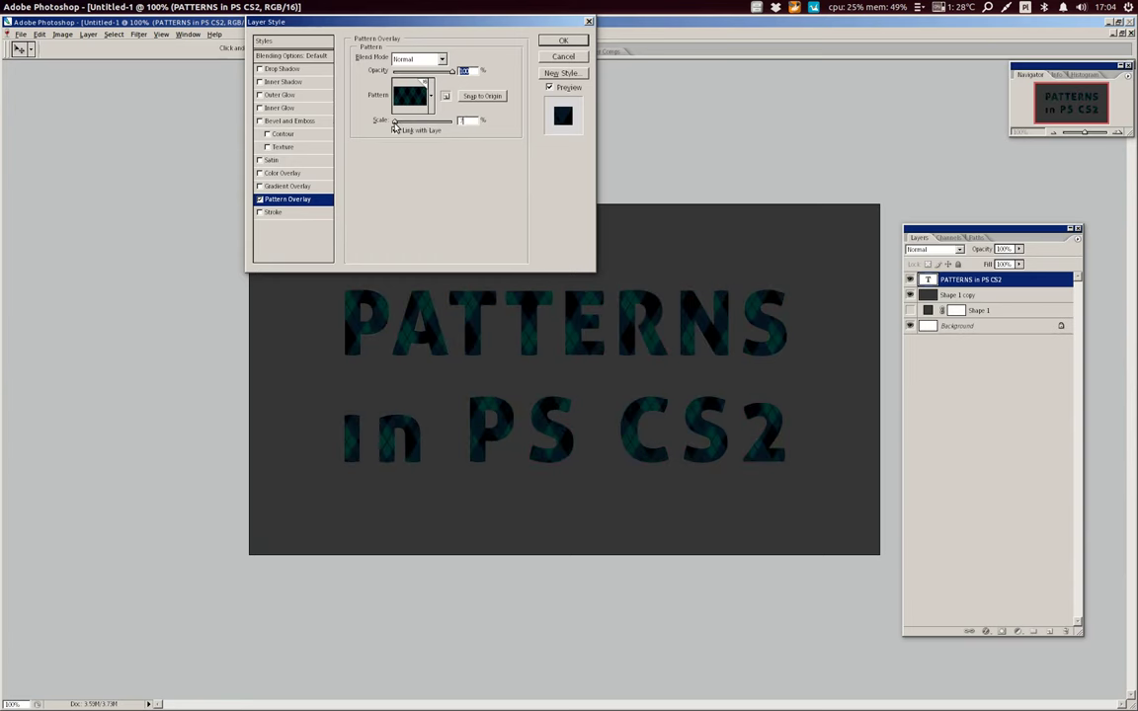
# Preview red, grey argyle, blue-green, red/green argyle and tan/black argyle patterns on the text.
pyautogui.click(429, 95)
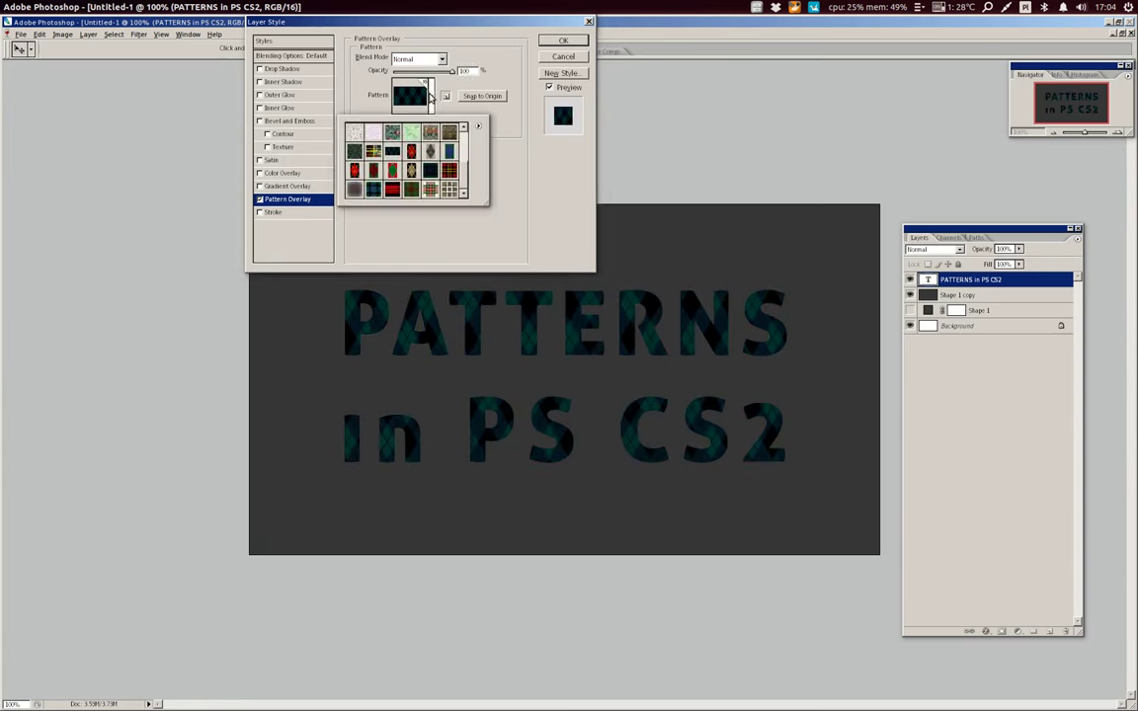
pyautogui.click(355, 170)
pyautogui.click(429, 150)
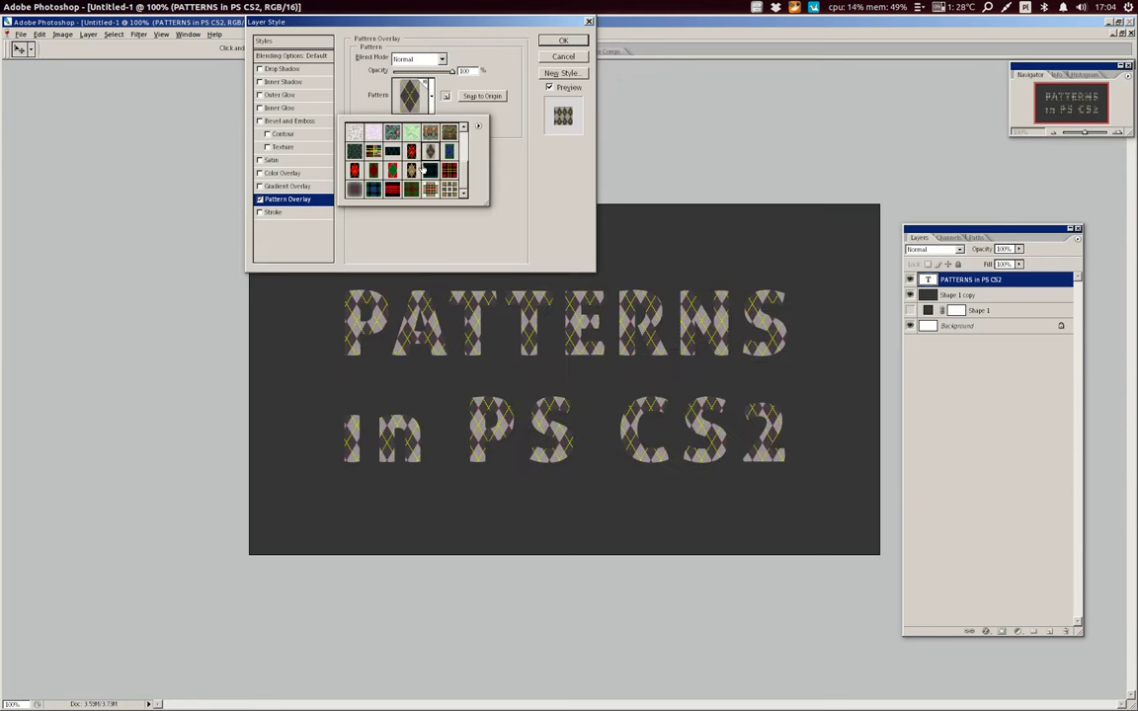
pyautogui.click(411, 150)
pyautogui.click(393, 170)
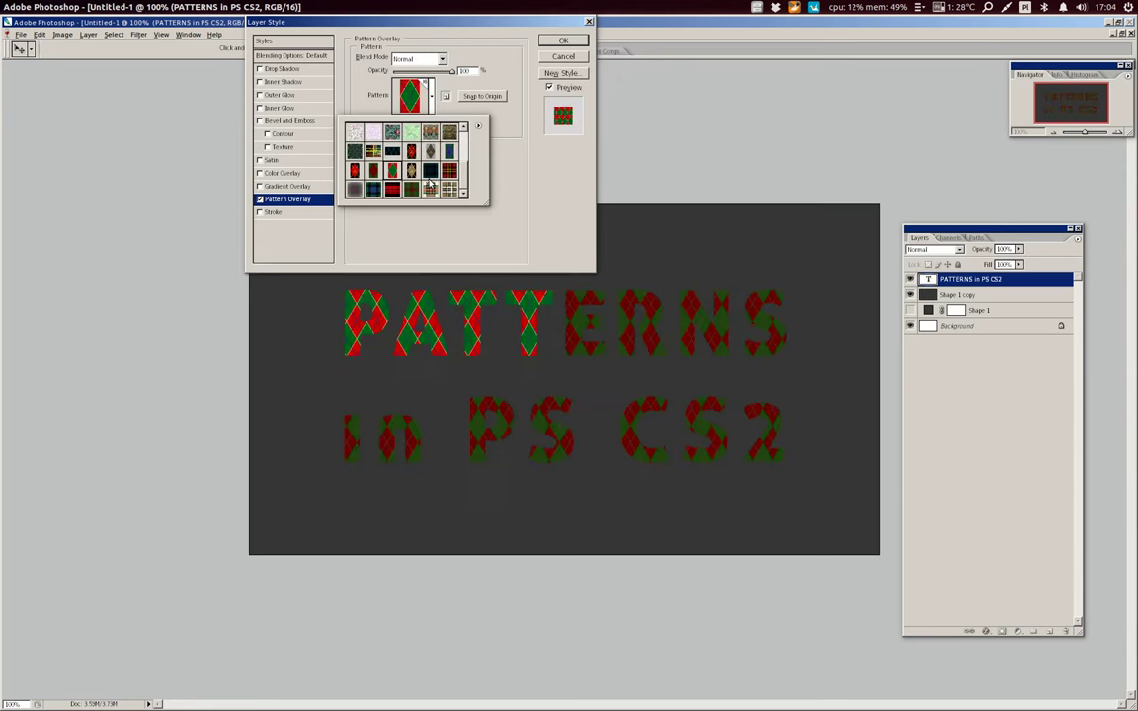
pyautogui.click(430, 184)
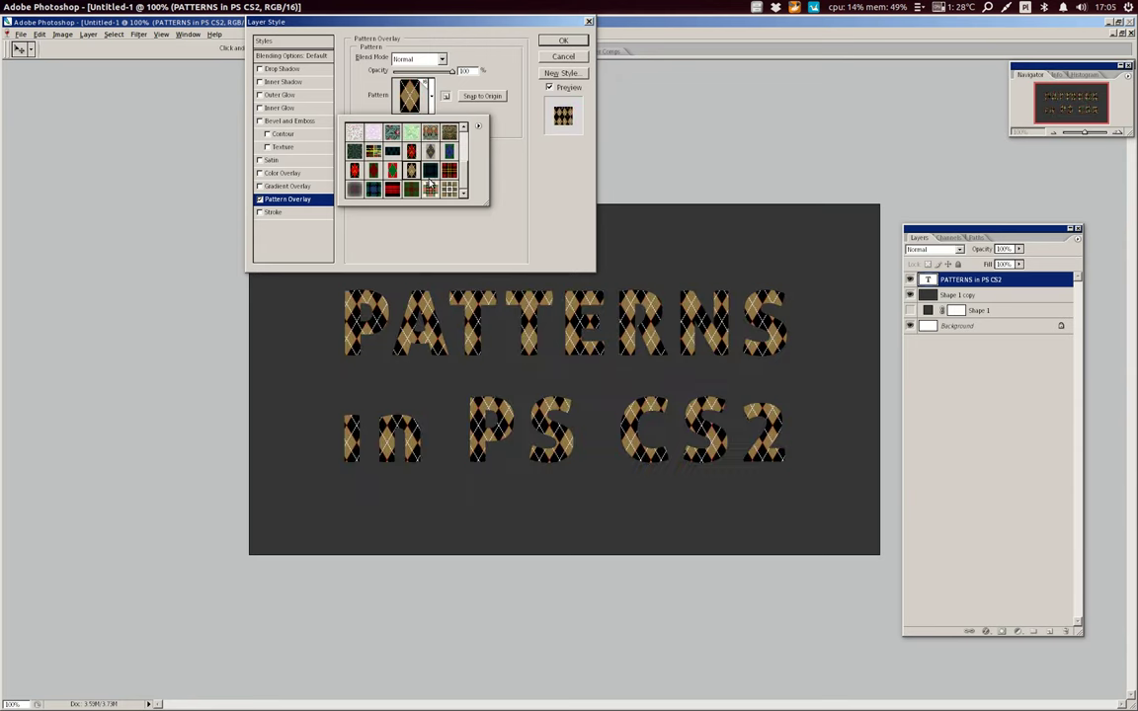
# Preview the plaid and tartan swatches, then settle on the red and green argyle.
pyautogui.click(430, 170)
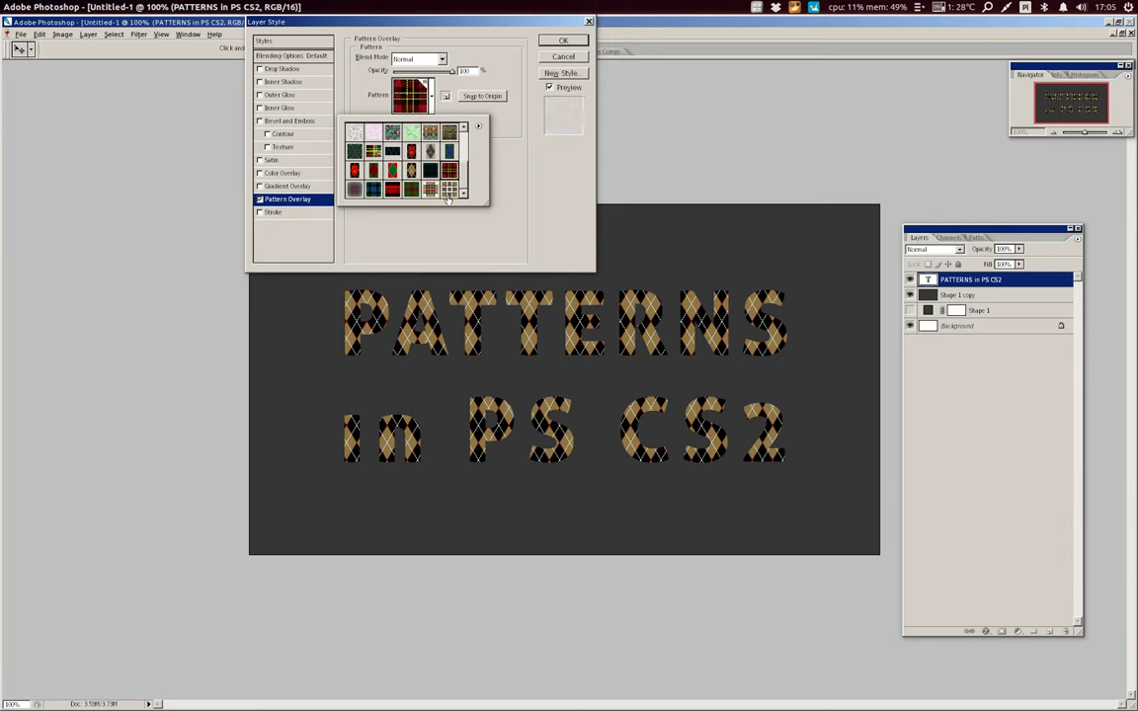
pyautogui.click(449, 189)
pyautogui.click(430, 192)
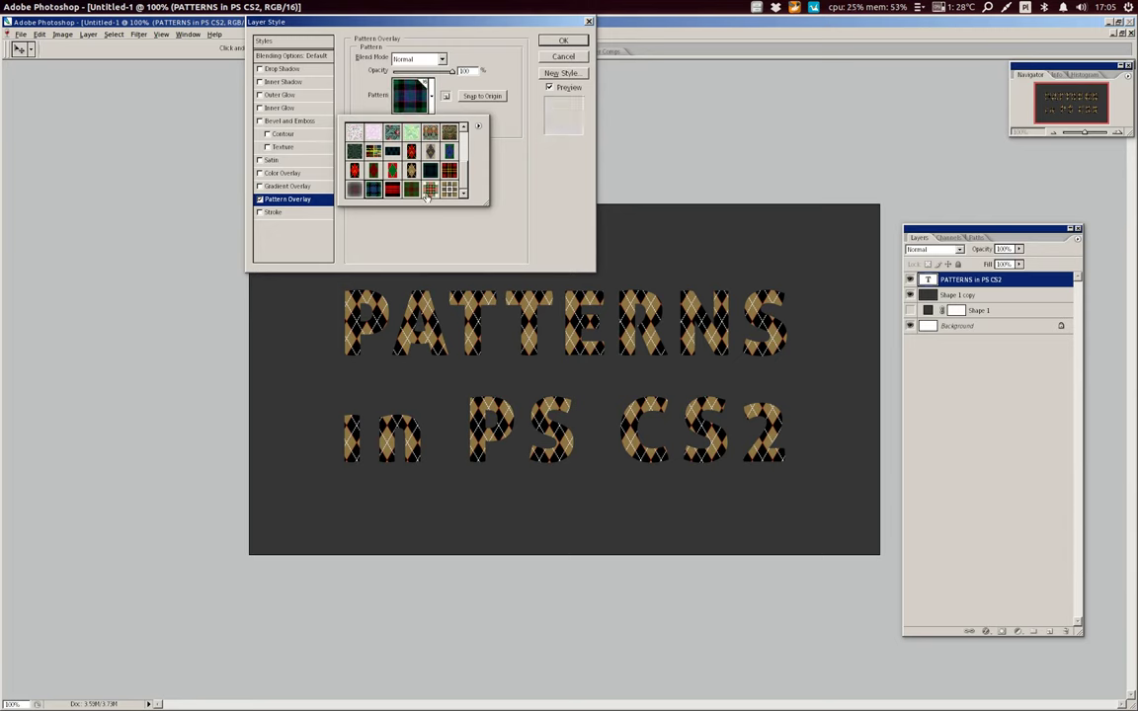
pyautogui.click(393, 190)
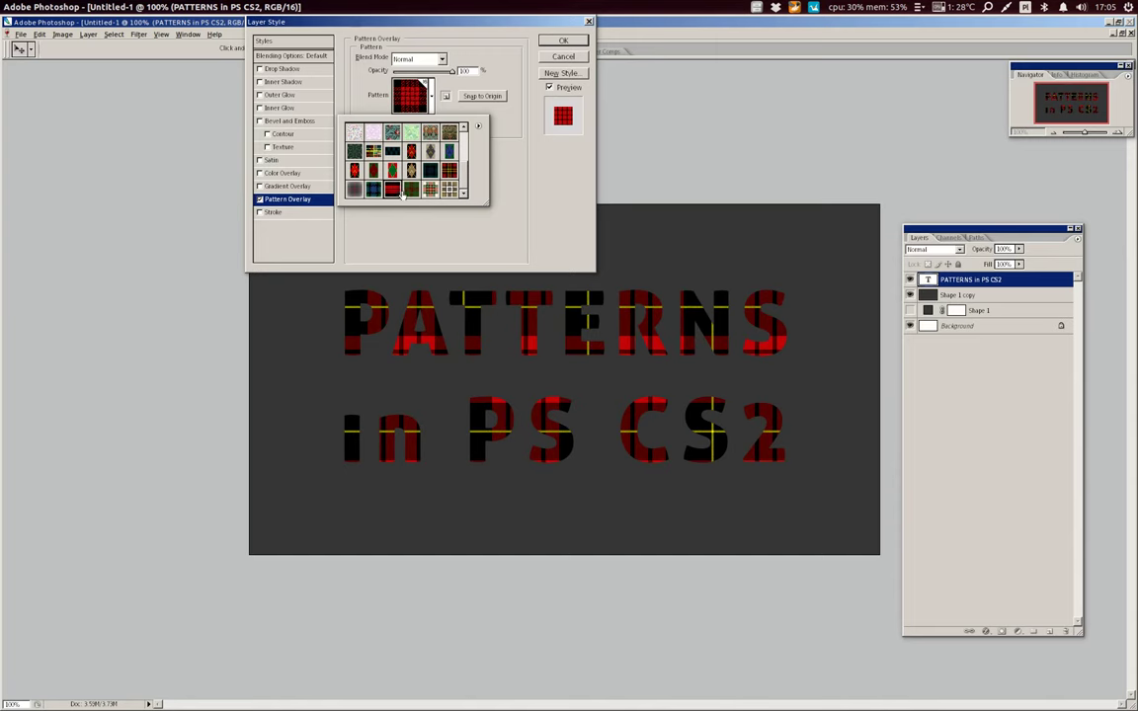
pyautogui.click(403, 196)
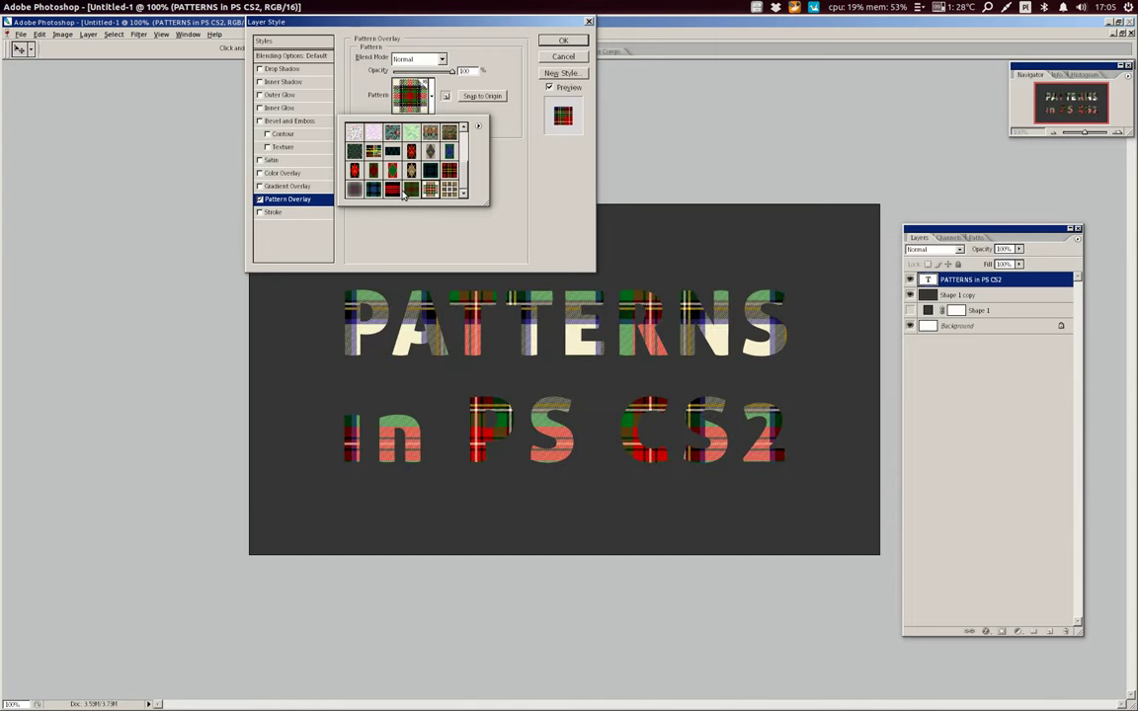
pyautogui.click(403, 195)
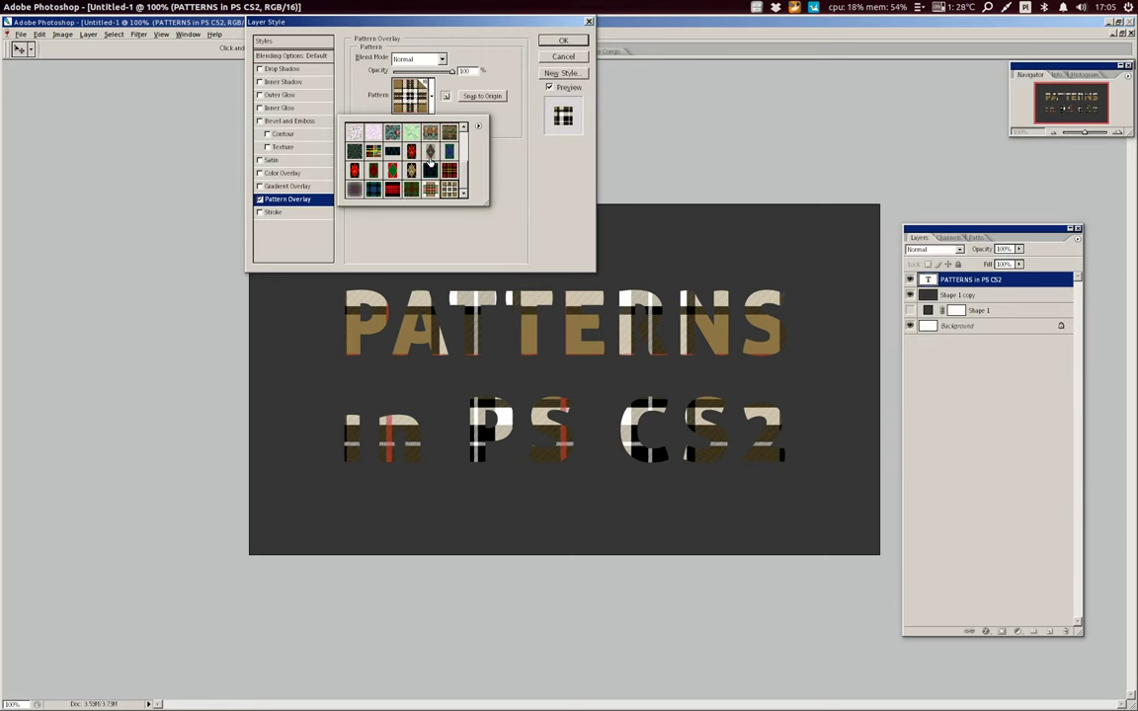
pyautogui.click(393, 170)
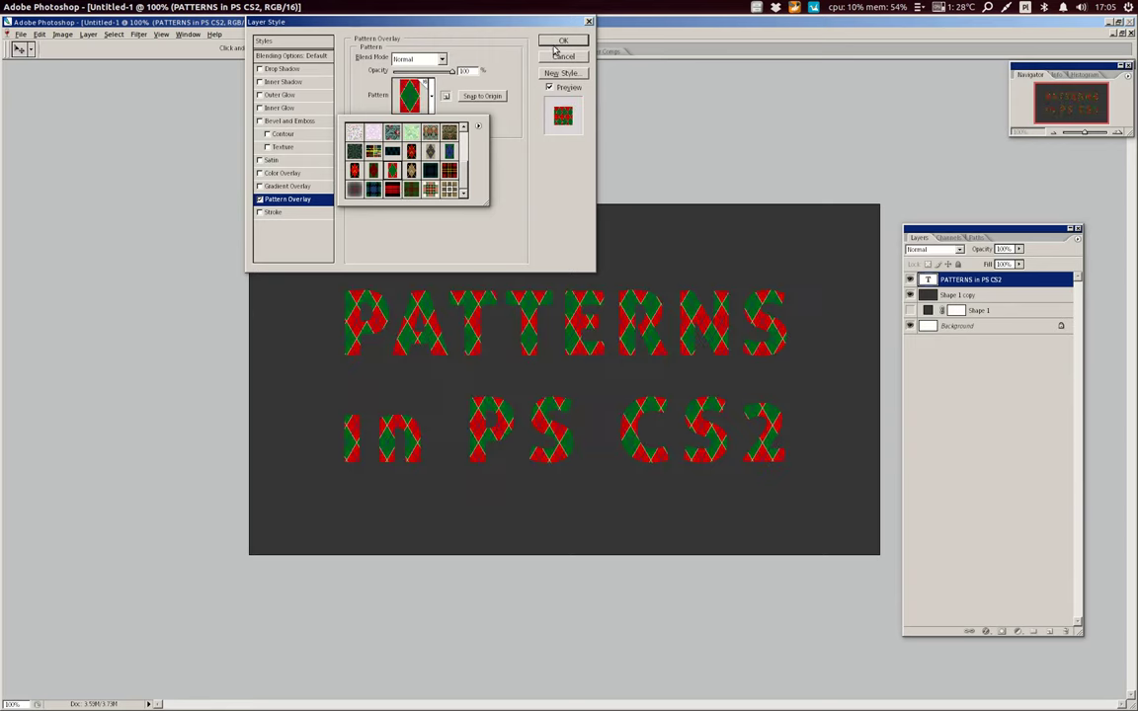